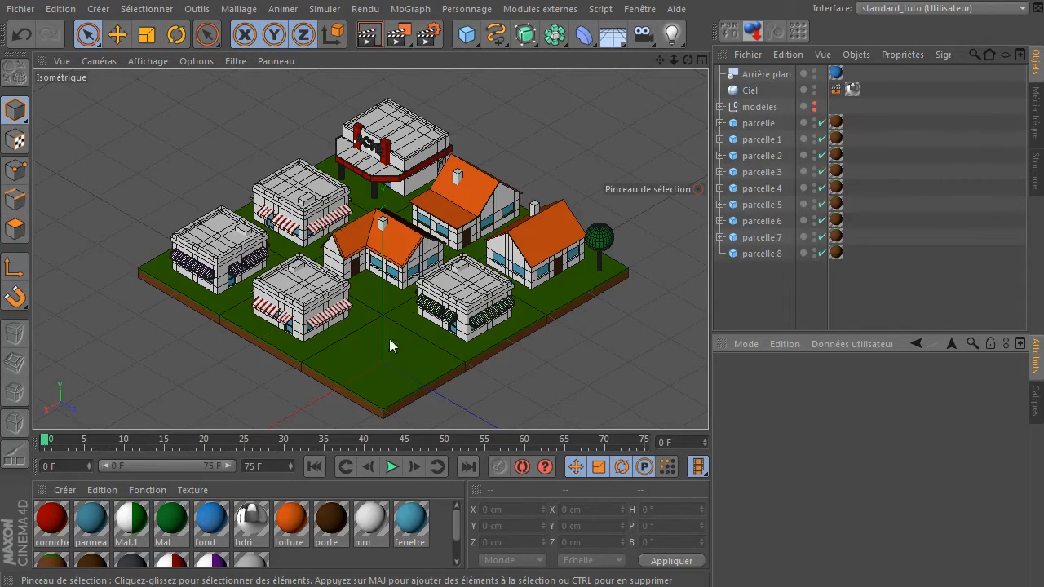
Switch the viewport to the perspective camera and frame the empty parcel at the front of the village
left_click(105, 65)
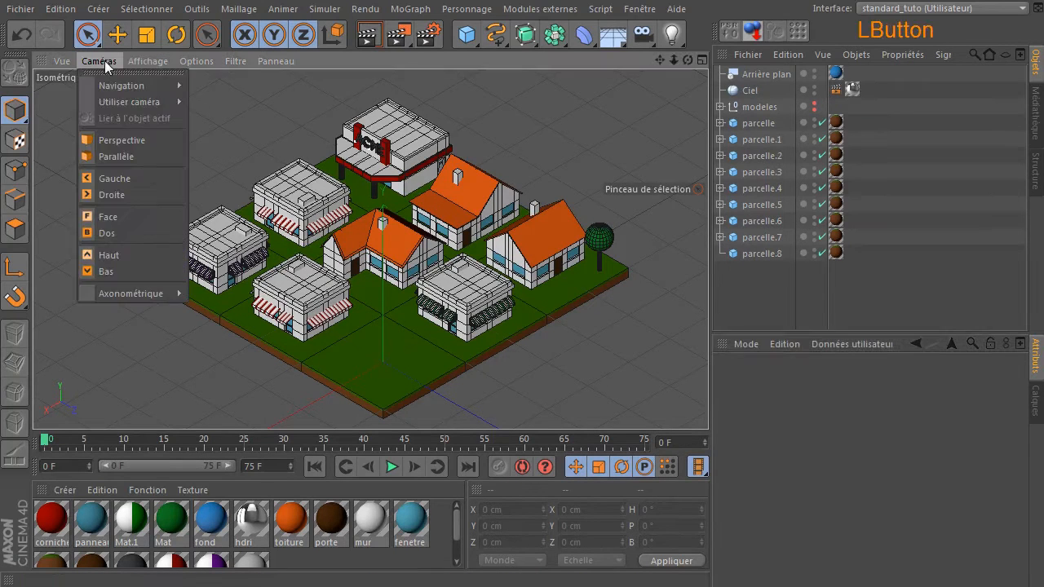
left_click(118, 141)
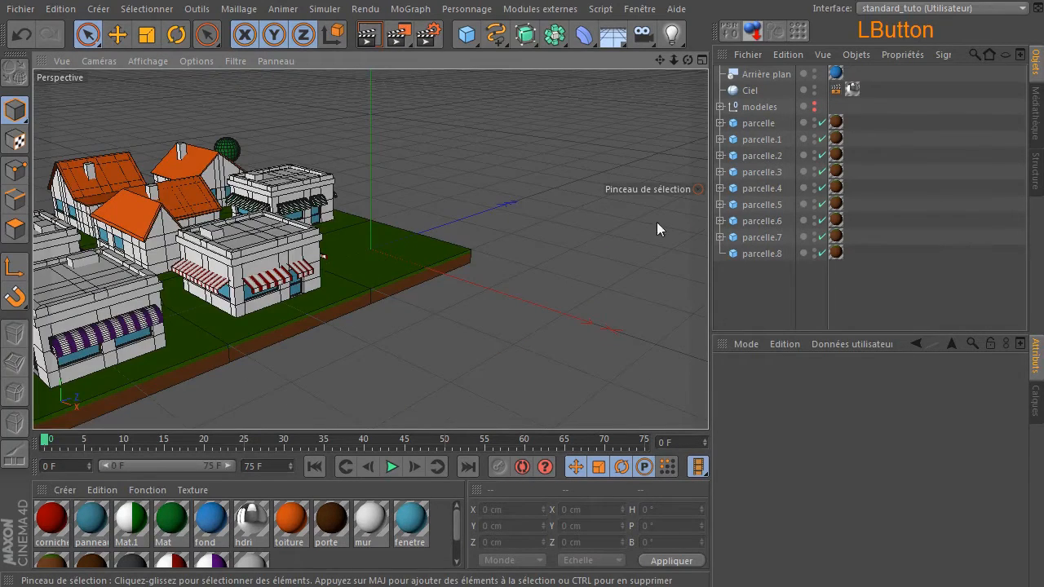
left_click_drag(688, 60, 493, 98)
left_click_drag(660, 60, 651, 133)
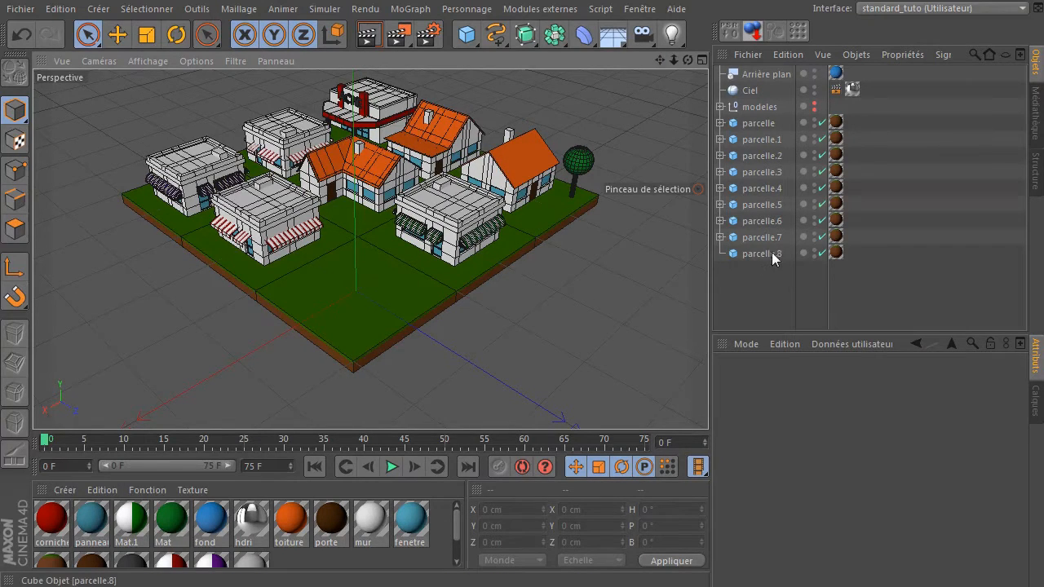
Add a cube on the empty parcel and set its Y size to 75 cm
left_click(468, 34)
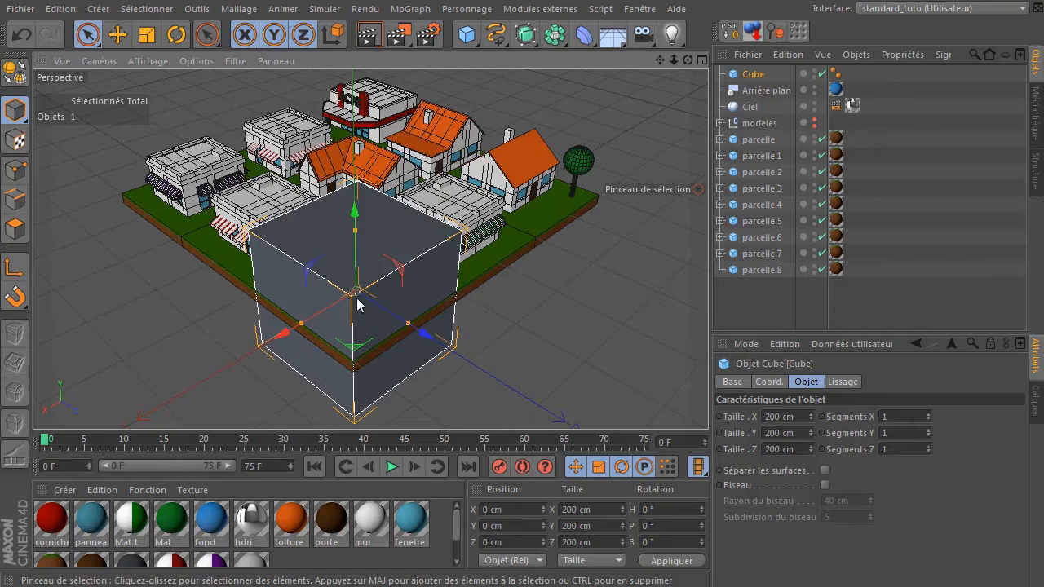
left_click(804, 433)
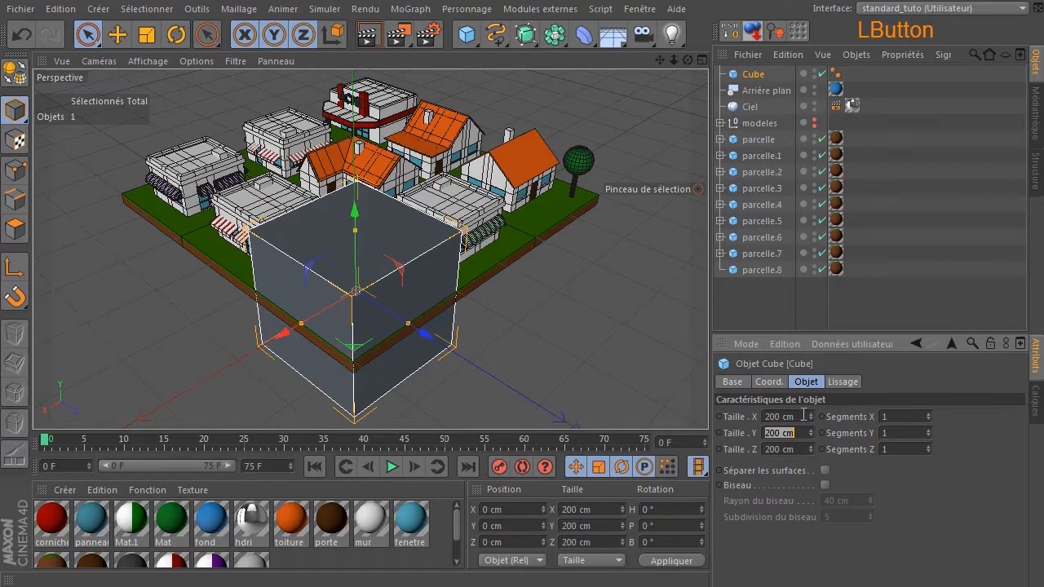
type("50")
key("Return")
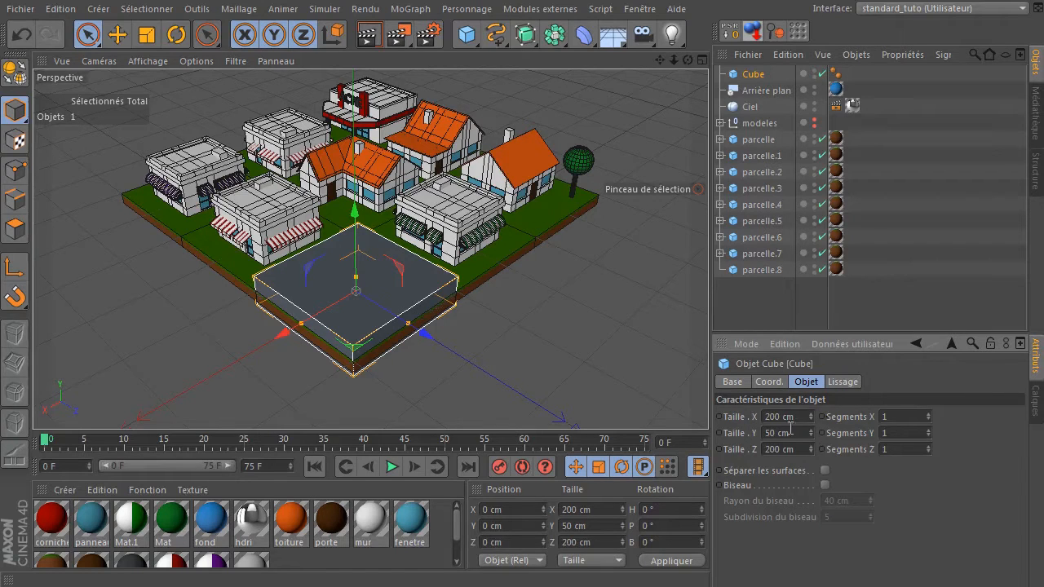
left_click(788, 433)
type("75")
key("Return")
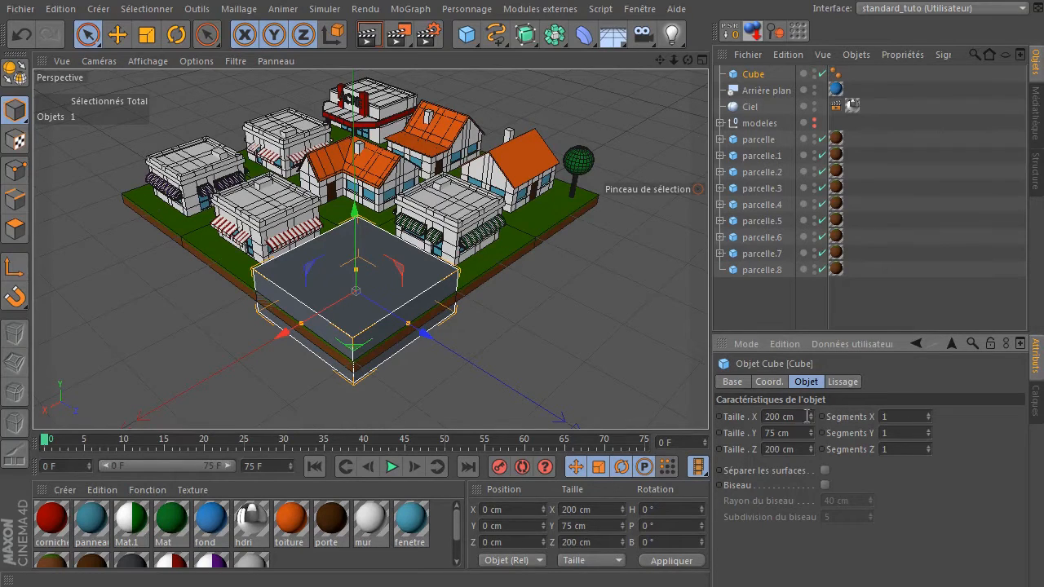
Set both the X size and the Z size of the cube to 150 cm
left_click(779, 416)
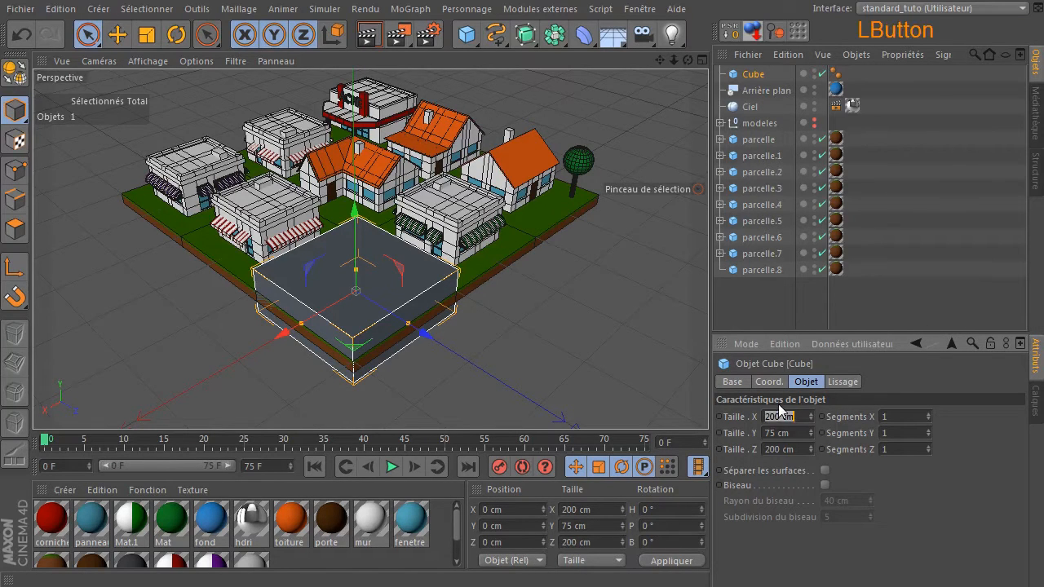
type("150")
key("Return")
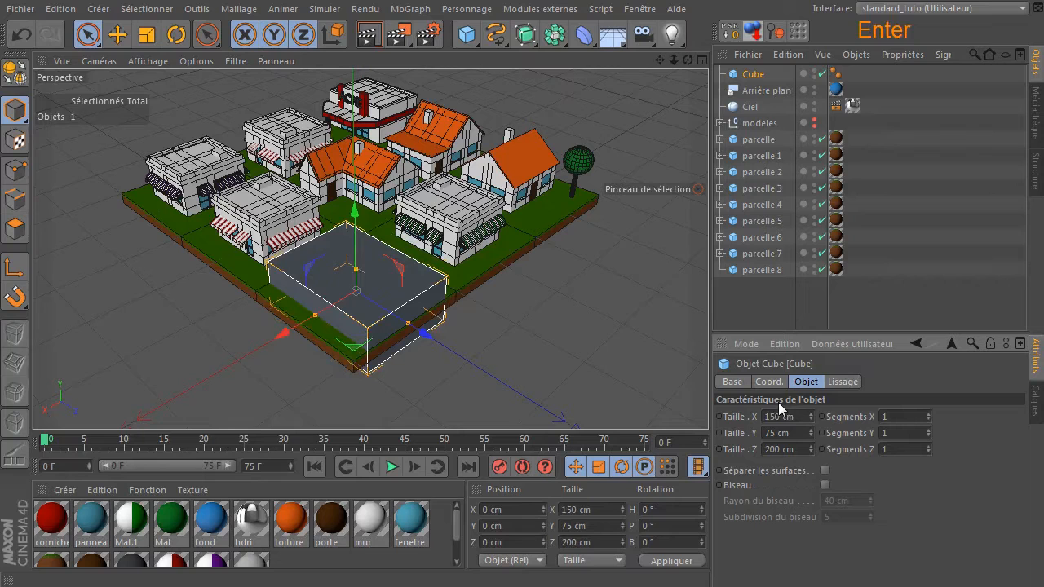
left_click(792, 445)
type("150")
key("Return")
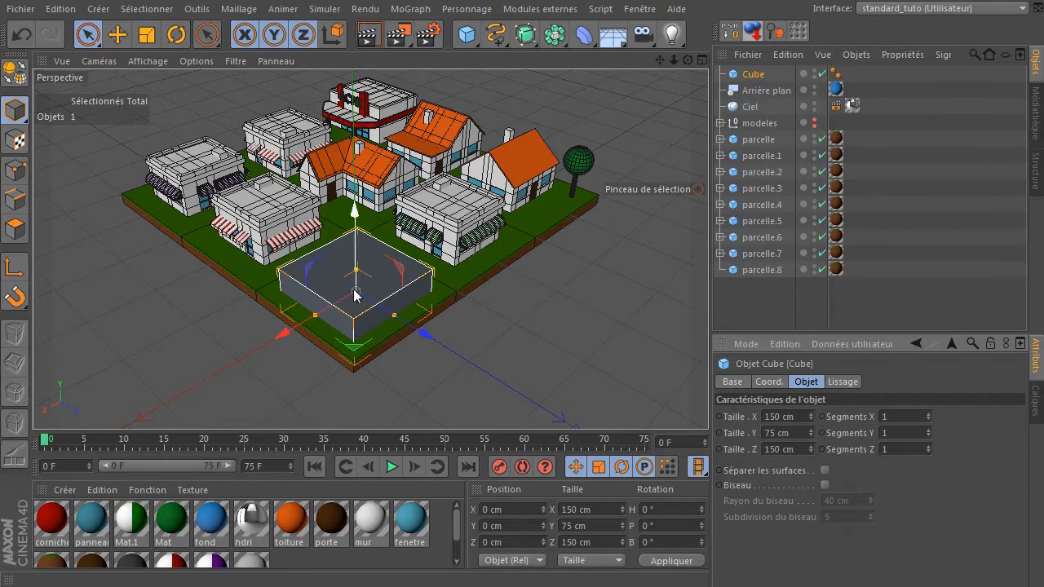
Reduce the cube's X size to 120 cm
left_click(799, 419)
type("130")
key("Return")
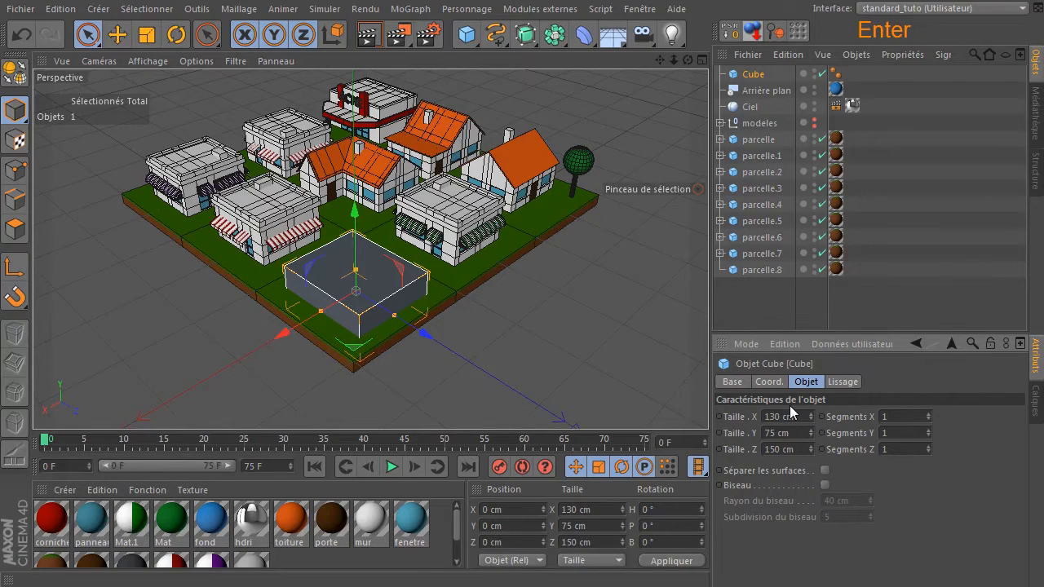
left_click(790, 412)
type("120")
key("Return")
Drop the cube onto the ground and shift it along the X axis to about -22 cm
scroll(391, 358, "up", 1)
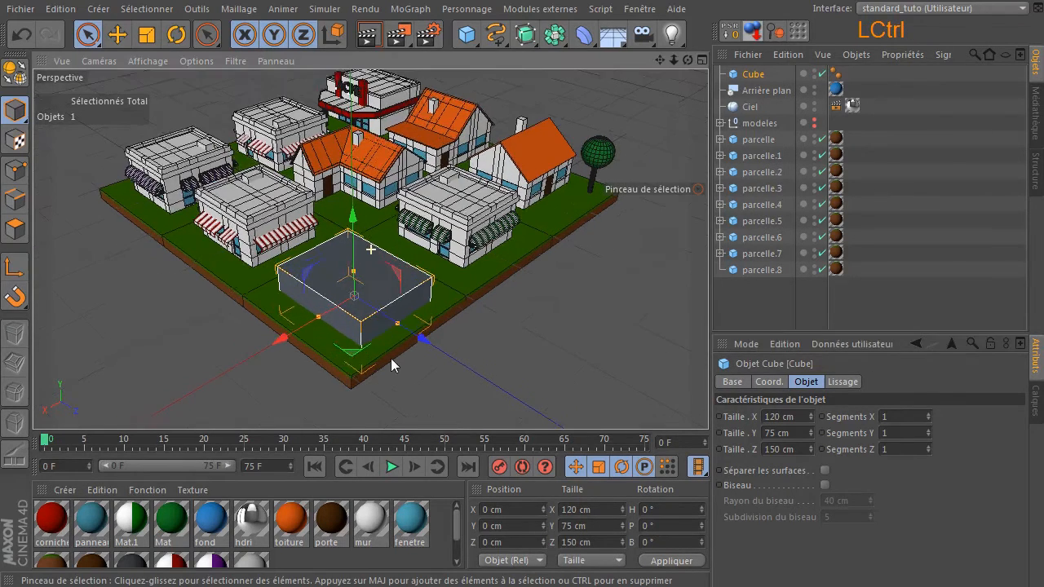
scroll(390, 358, "up", 2)
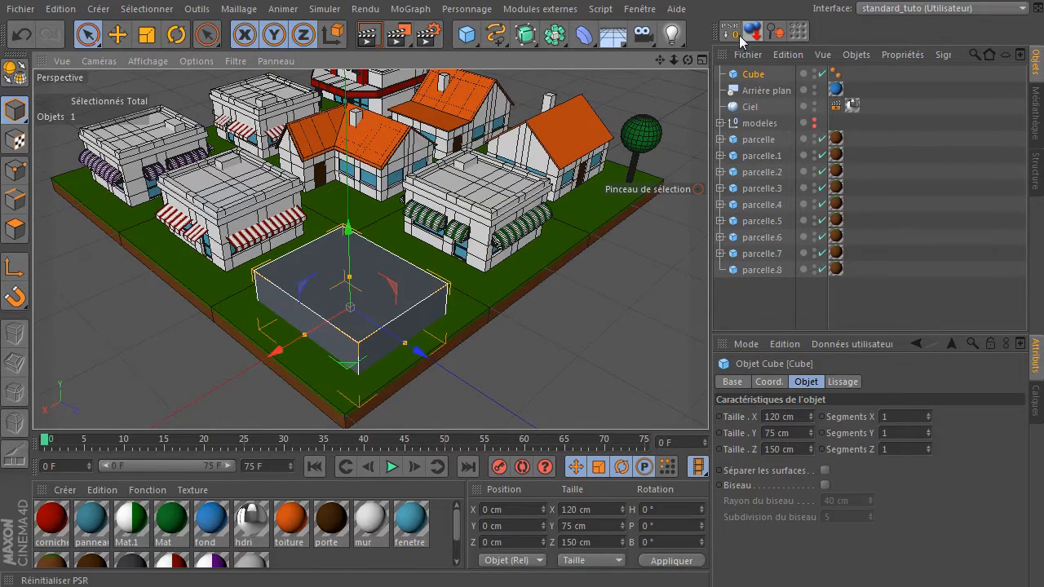
left_click(738, 38)
left_click_drag(277, 319, 293, 313)
left_click(550, 369)
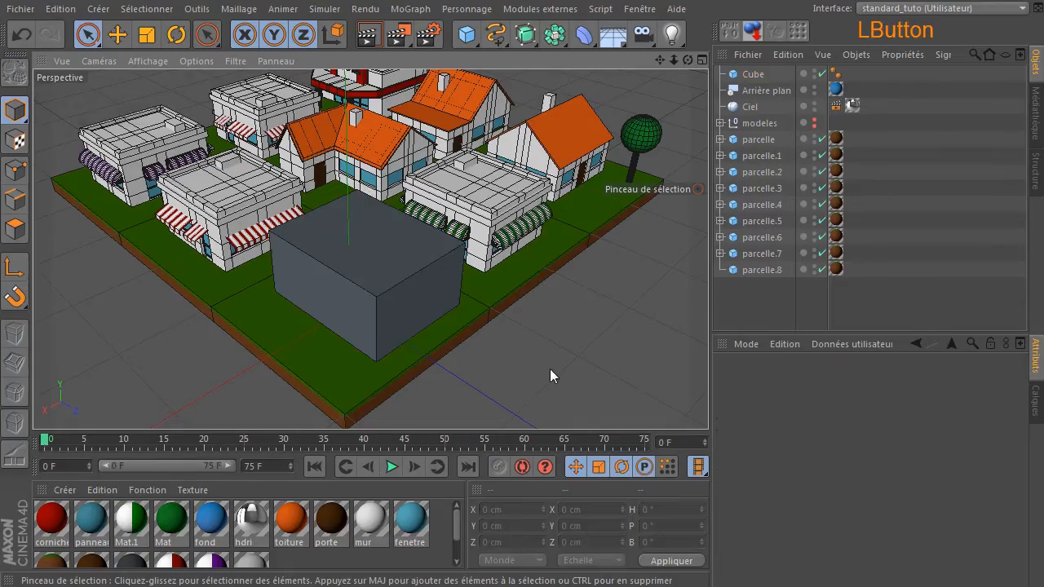
Select the cube and divide it into 3 segments along Z
left_click_drag(688, 60, 665, 113)
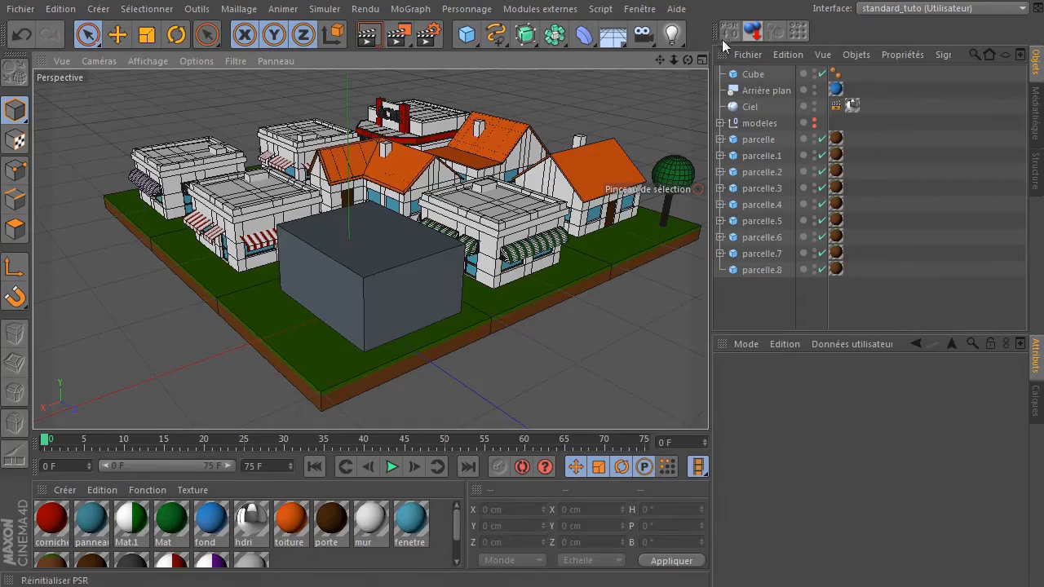
left_click_drag(685, 61, 350, 307)
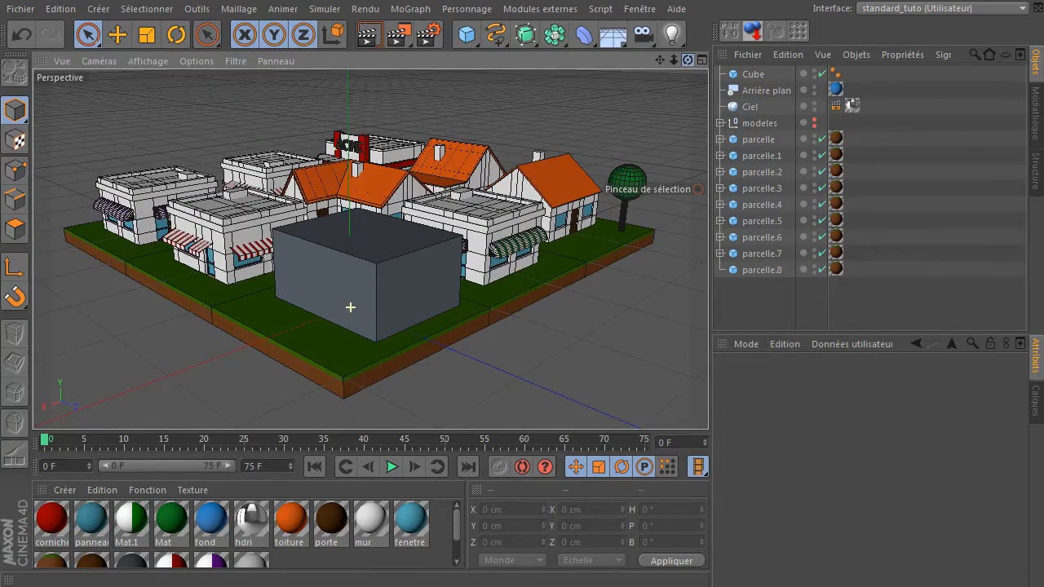
left_click_drag(350, 307, 350, 307)
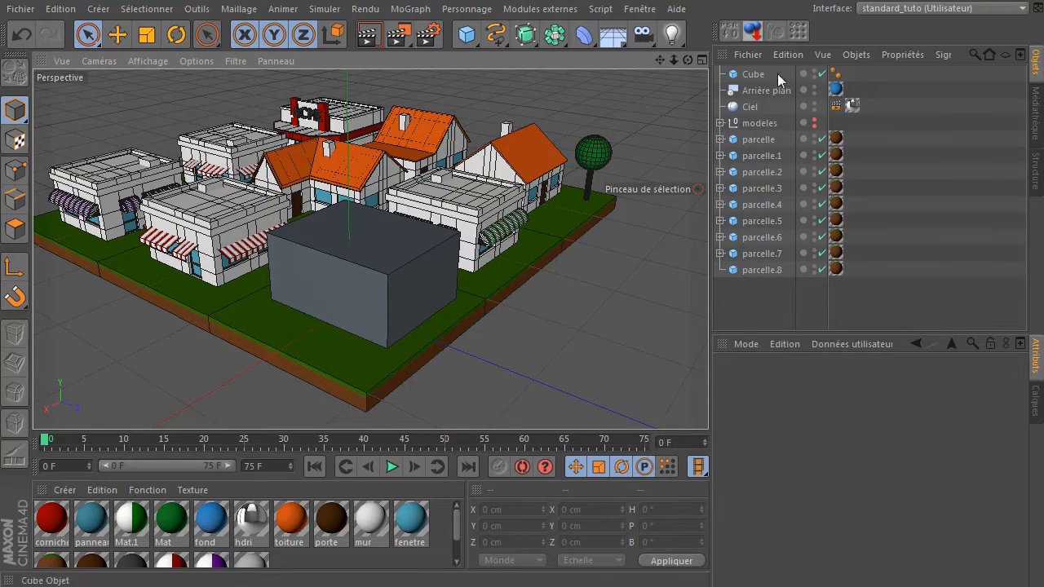
left_click(754, 74)
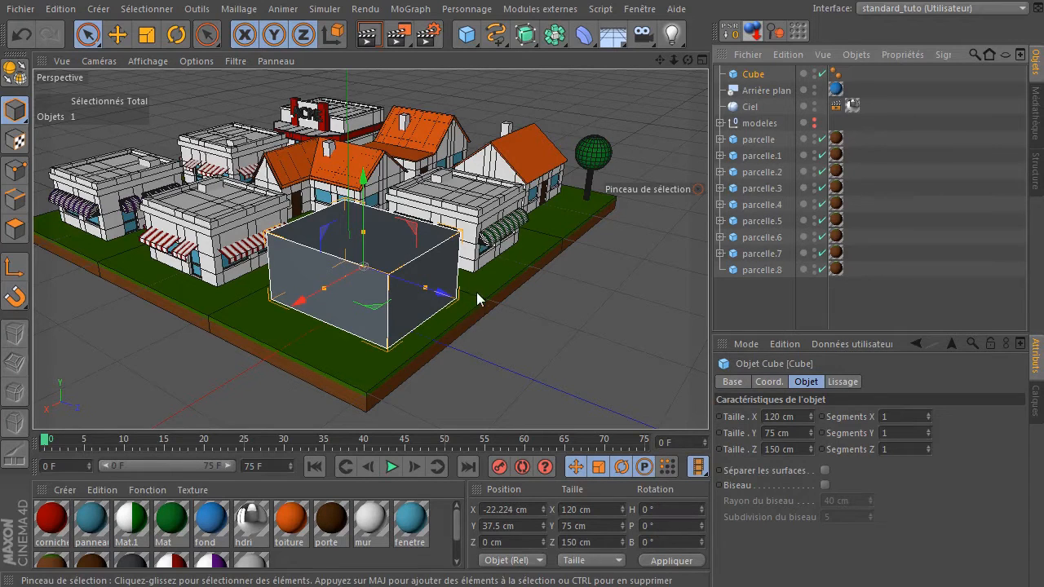
left_click(897, 450)
left_click(929, 446)
left_click(930, 445)
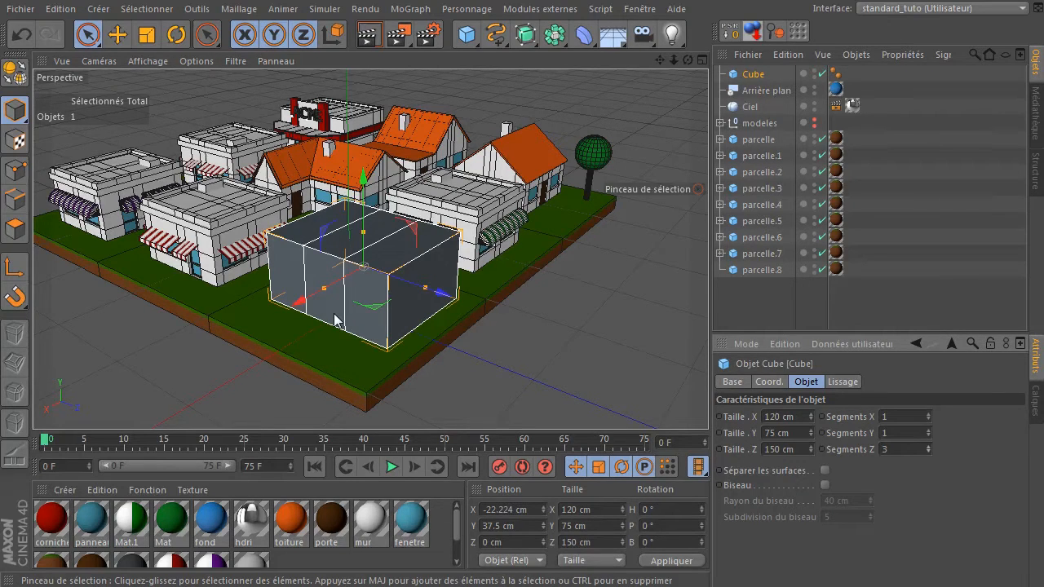
Convert the cube to an editable polygon object and loop-select the middle band of faces in Polygon mode
left_click(18, 76)
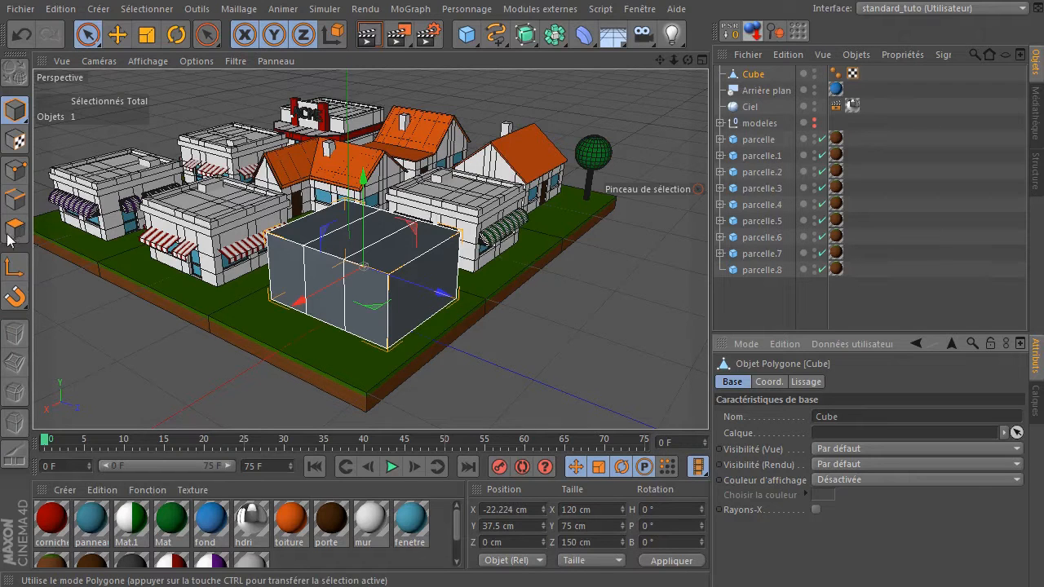
left_click(16, 230)
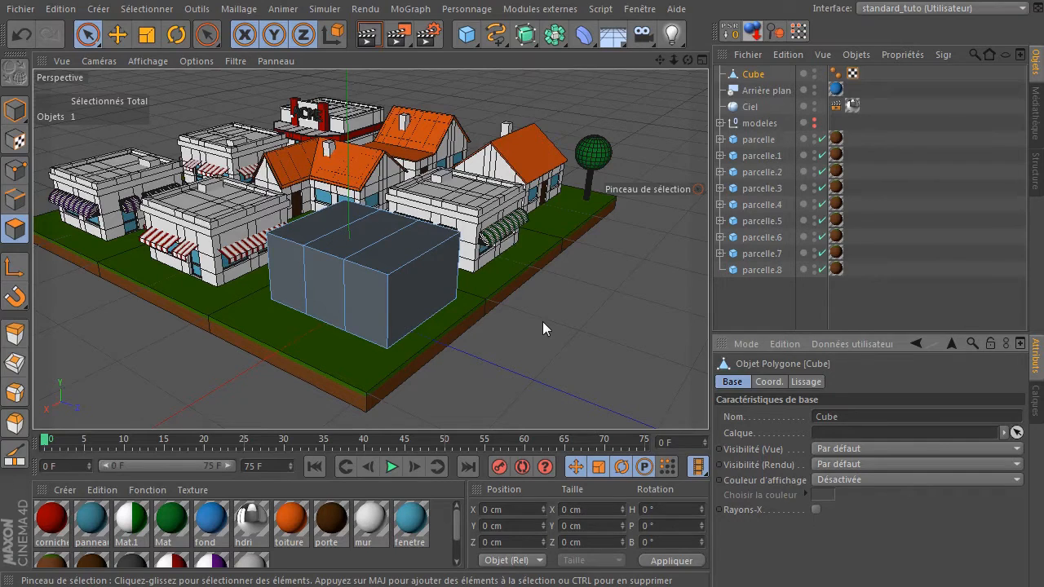
key("u")
key("l")
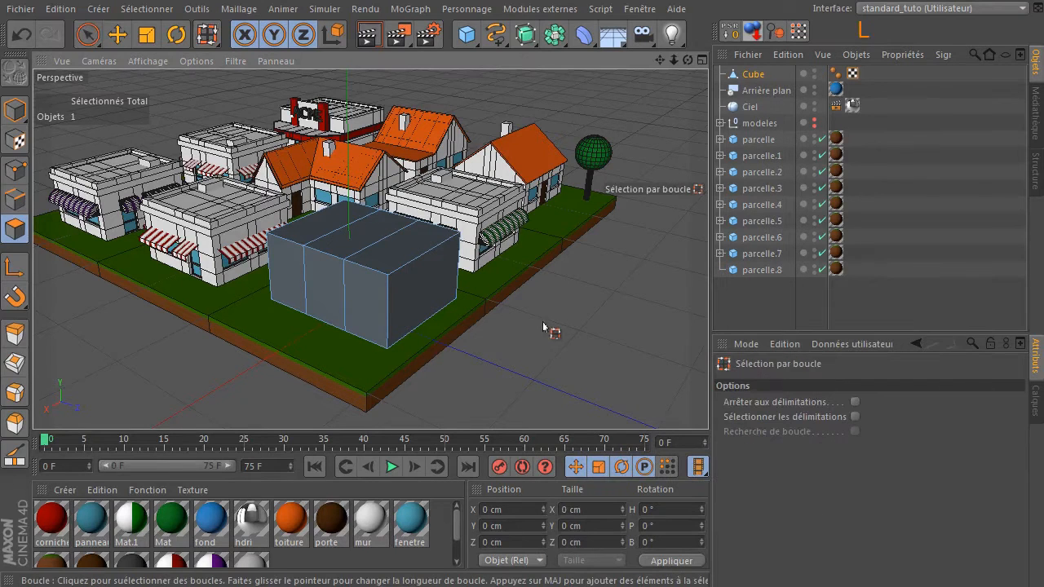
left_click(324, 256)
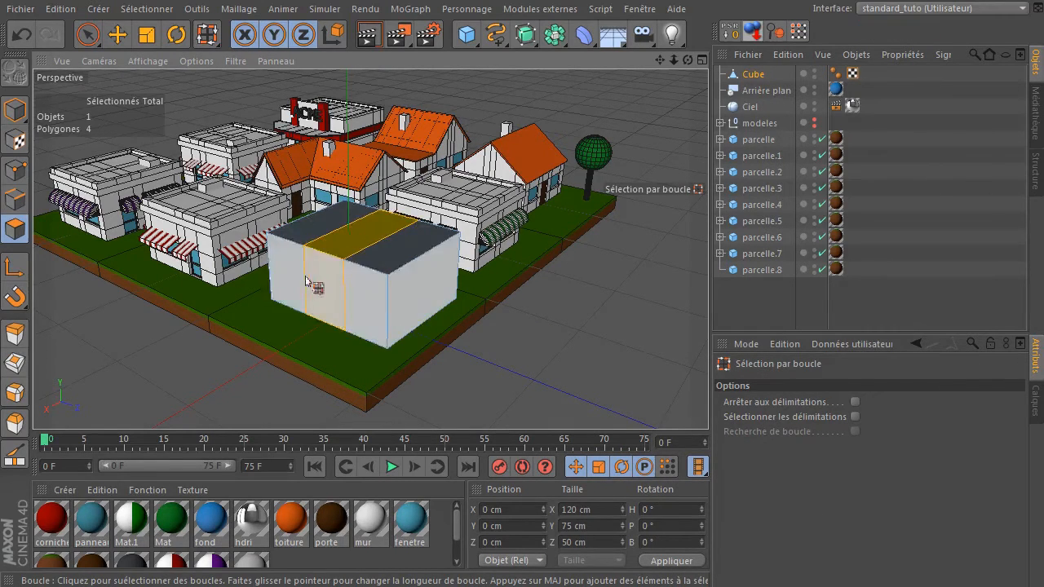
scroll(323, 275, "up", 3)
scroll(324, 272, "up", 2)
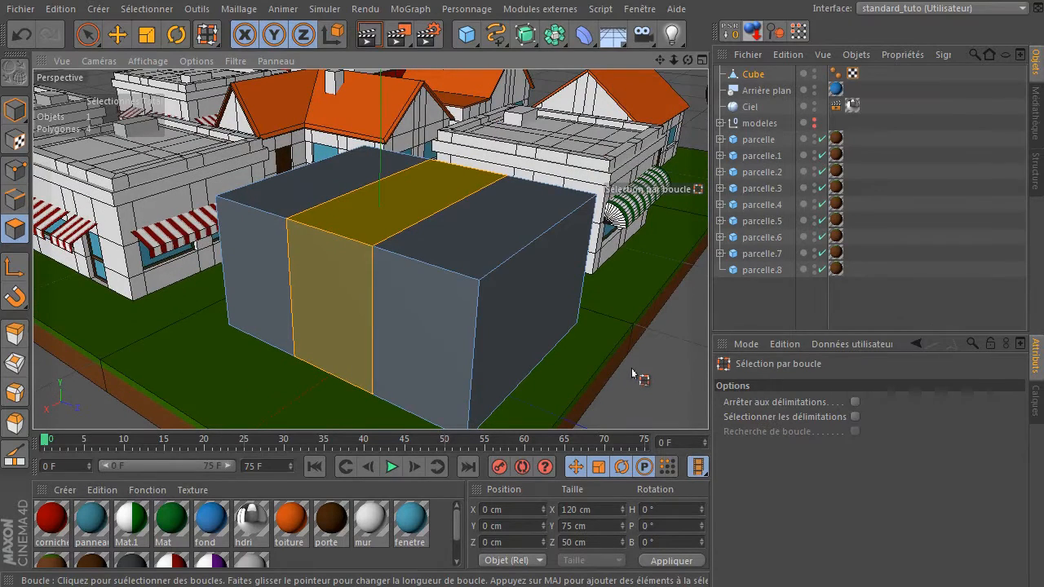
Extrude the selected middle band outward by about 11.2 cm
key("d")
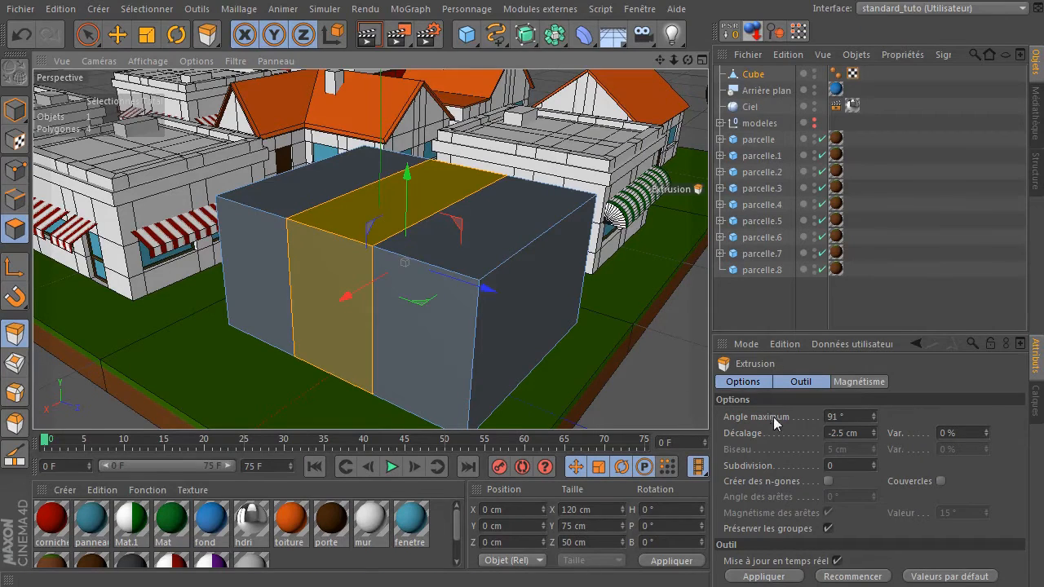
left_click(861, 416)
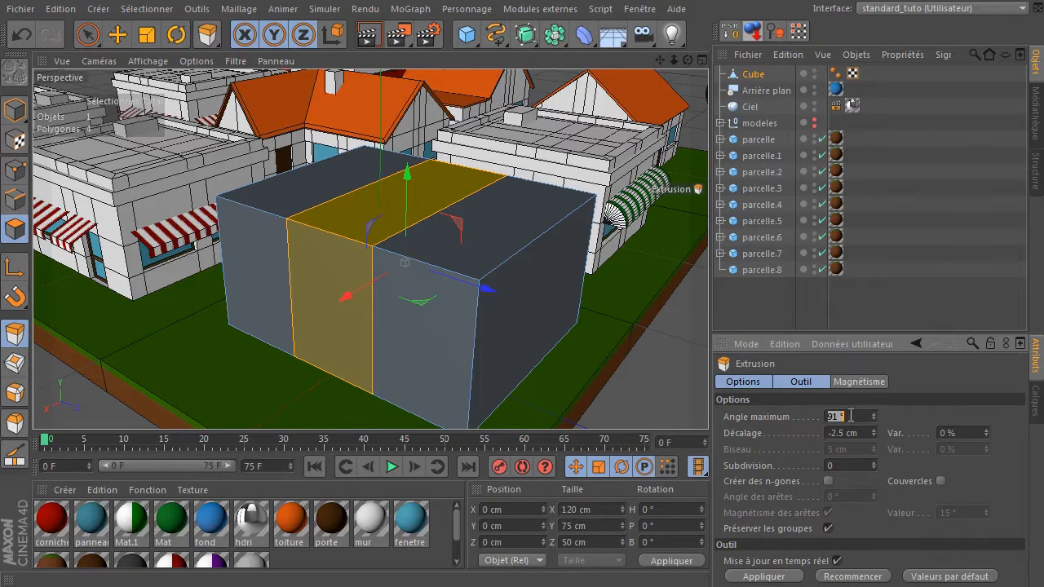
scroll(628, 394, "down", 2)
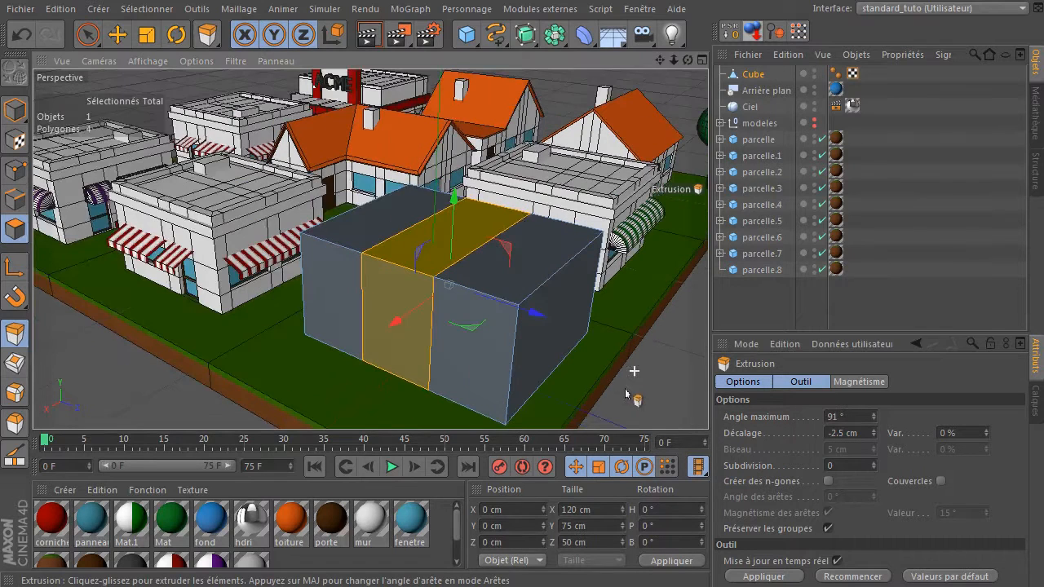
left_click_drag(634, 377, 674, 377)
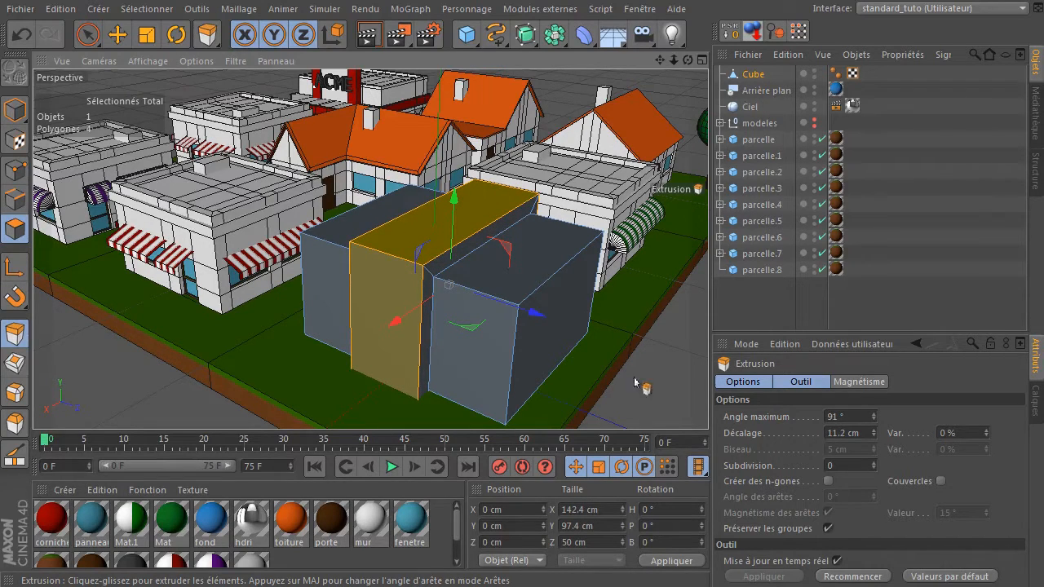
Select only the top face of the extruded middle band, raise it slightly, and clear the selection
left_click(88, 36)
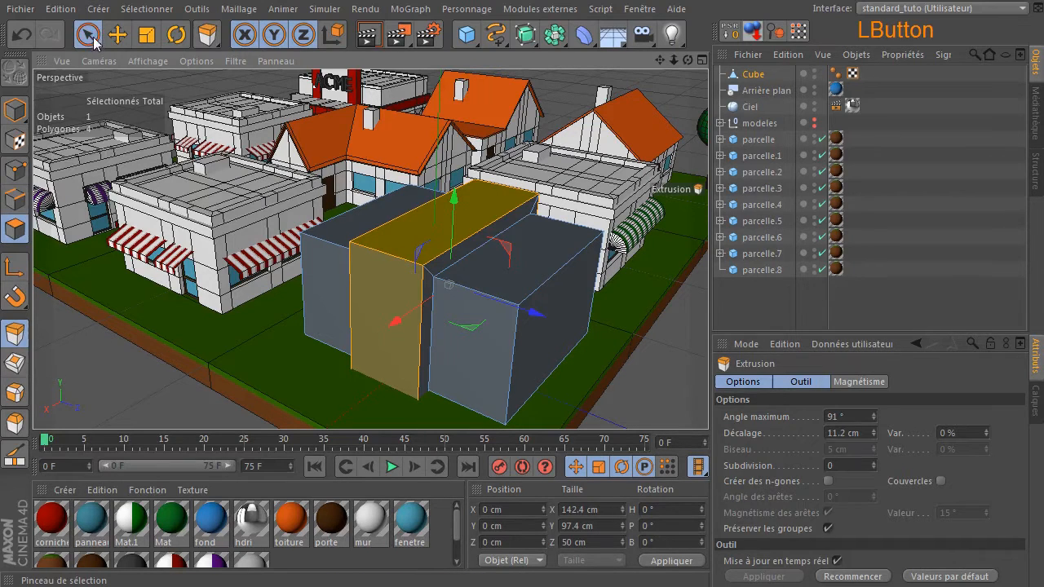
left_click(631, 359)
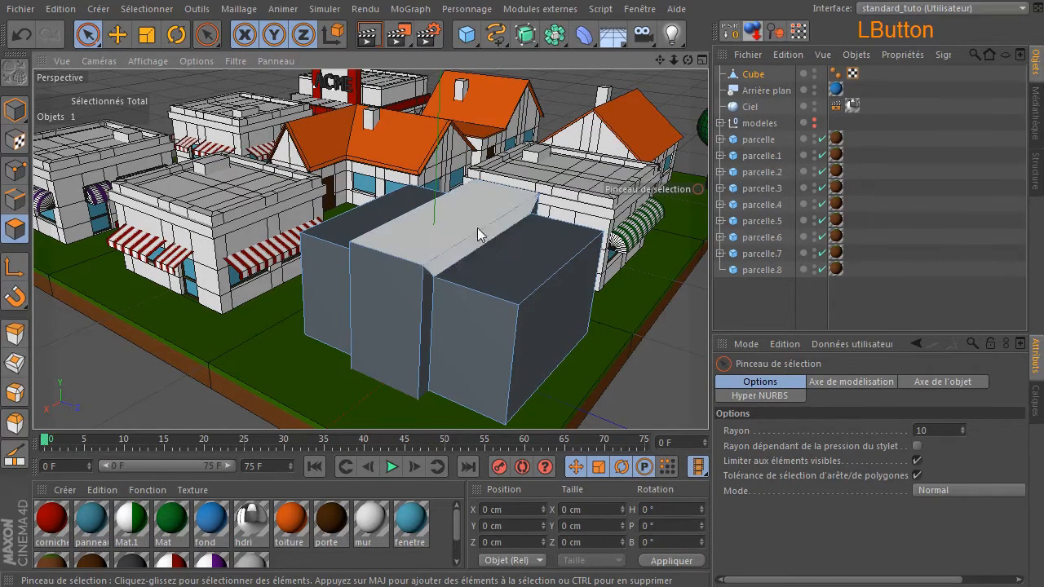
left_click(450, 210)
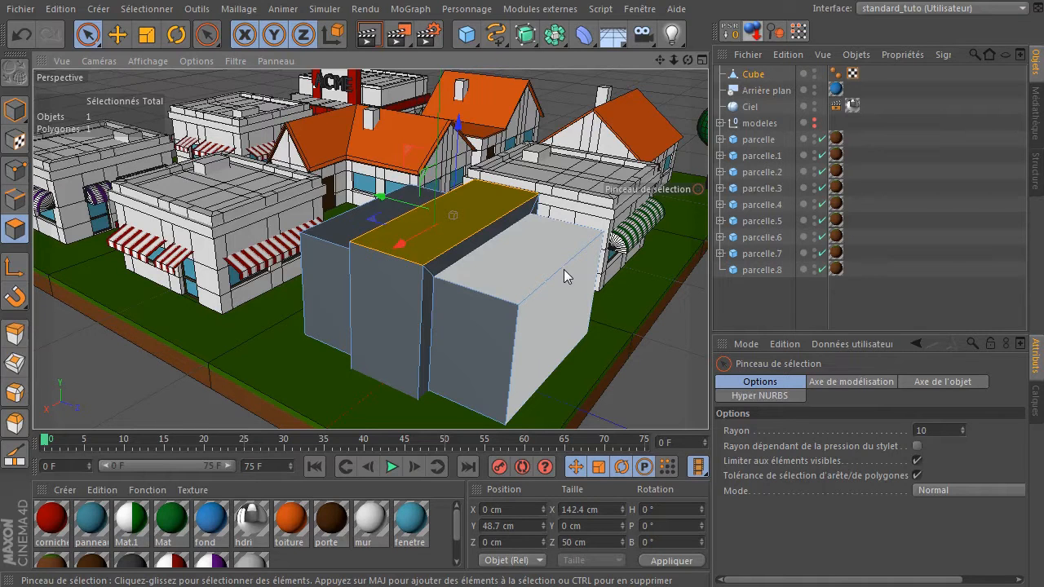
left_click(456, 123)
mouse_move(457, 118)
left_mouse_down()
mouse_move(457, 96)
mouse_move(446, 108)
left_mouse_up()
left_click(659, 380)
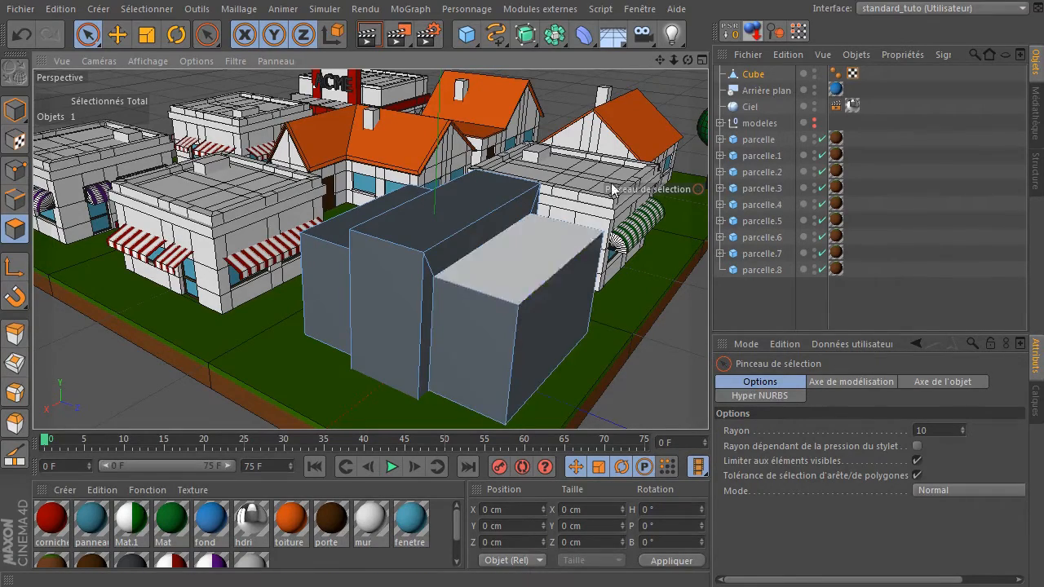
Make the modeles group visible in the viewport, expand it and select the repere porte object
left_click_drag(688, 61, 584, 50)
left_click_drag(449, 284, 621, 145)
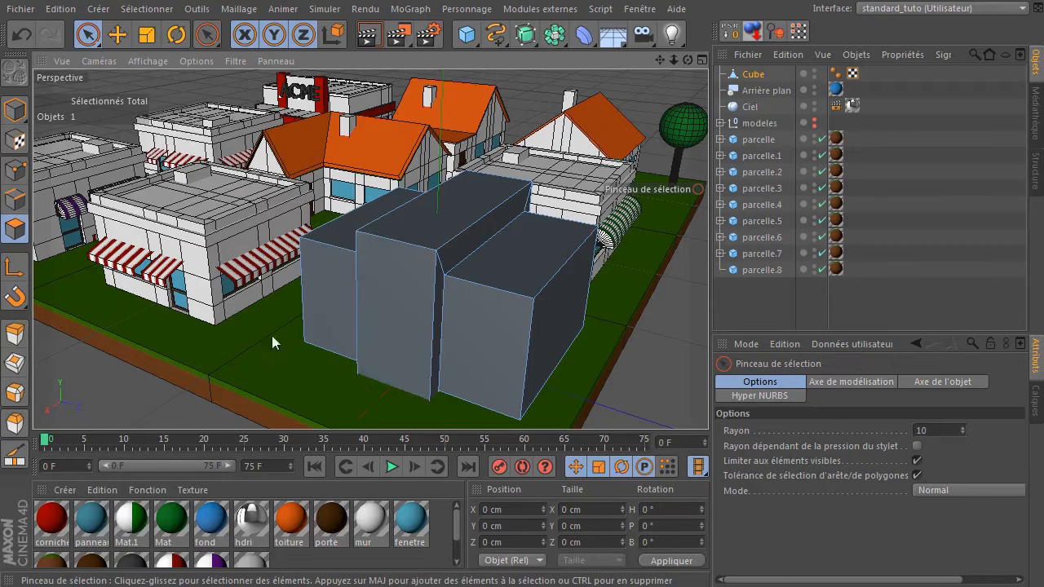
left_click(815, 119)
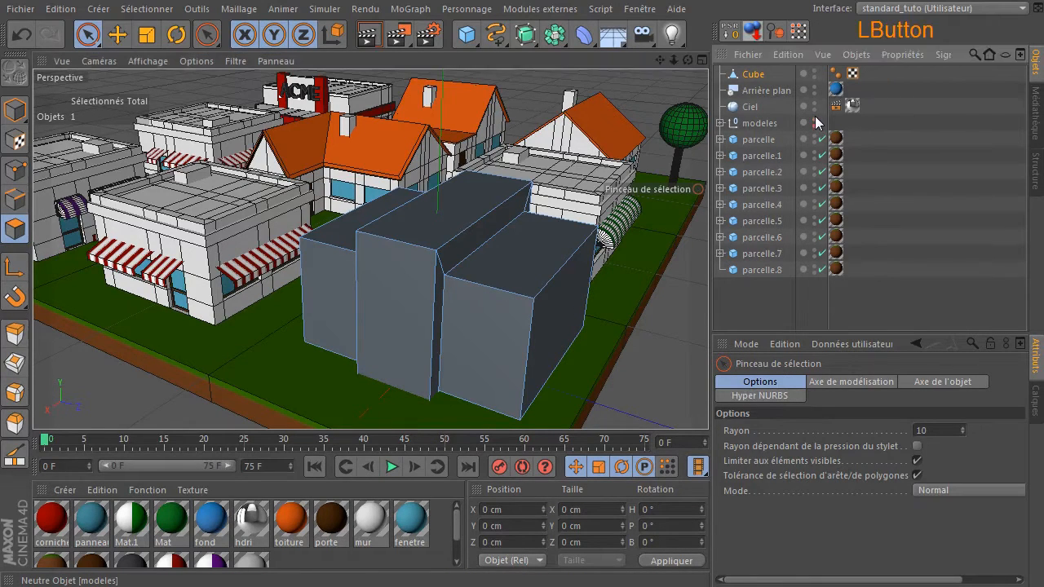
left_click(720, 123)
left_click(777, 139)
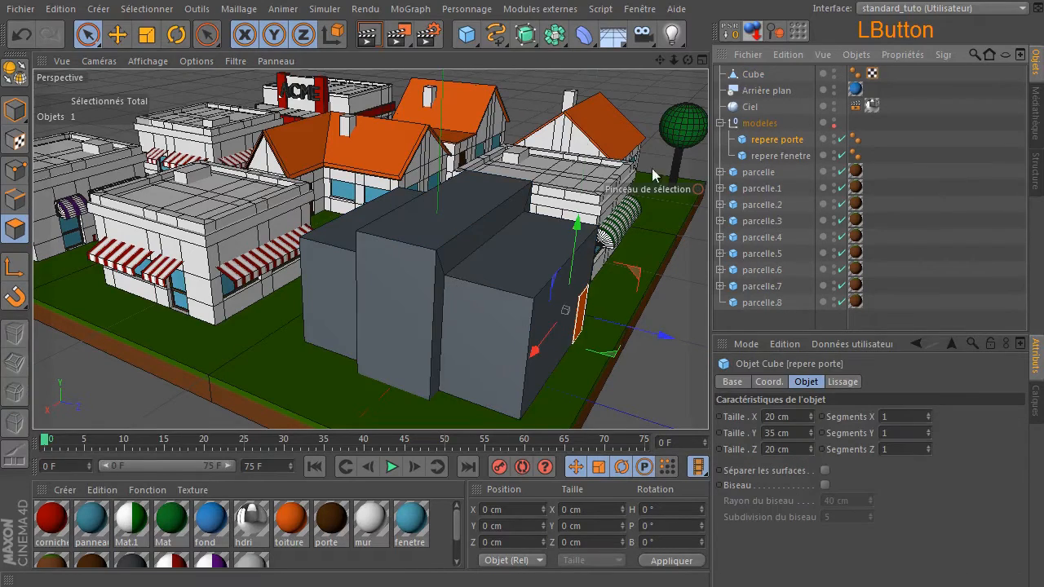
Move the door reference out of the building and position it at the base of the projecting middle block's front face
left_click_drag(661, 60, 612, 4)
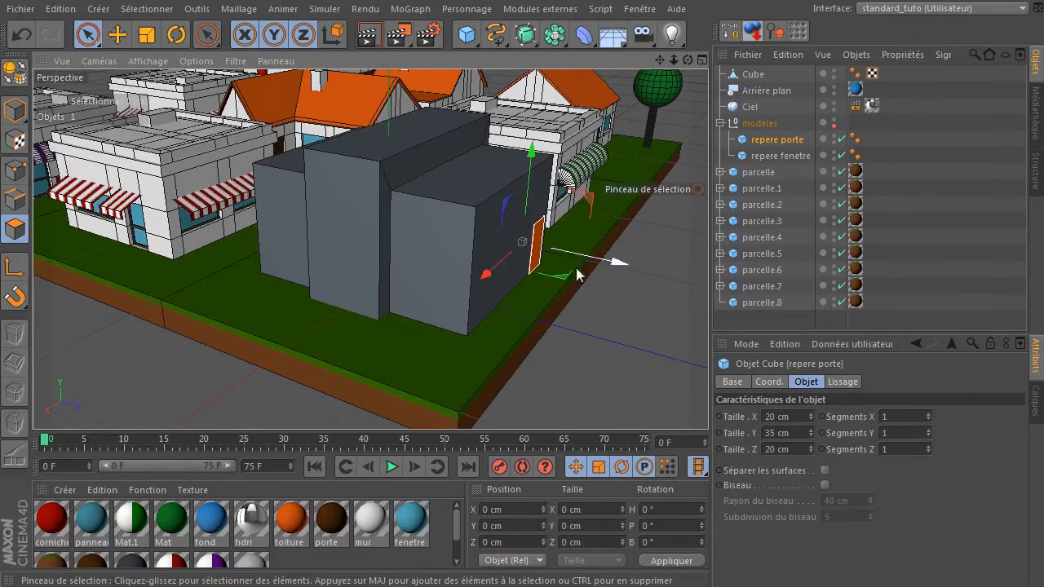
left_click_drag(485, 275, 391, 316)
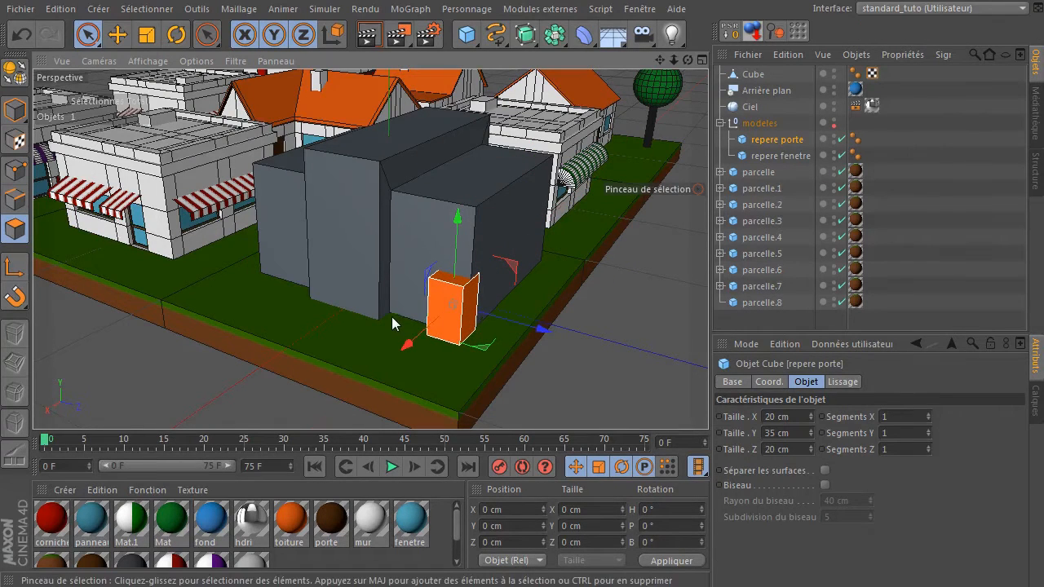
left_click_drag(548, 327, 421, 344)
left_click(294, 324)
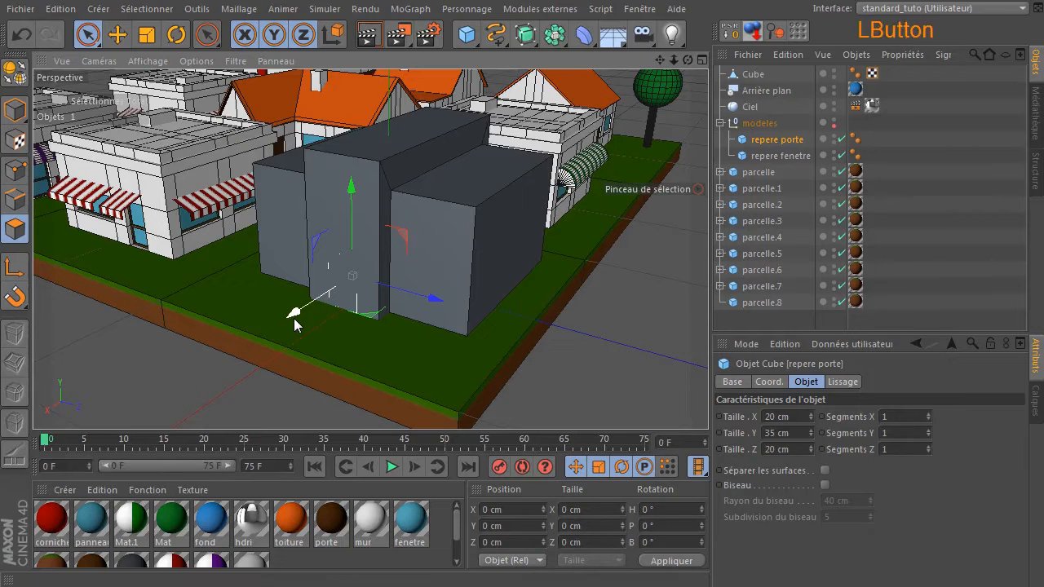
Fine-tune the door reference's depth so that it protrudes only slightly from the middle block's front wall
left_click_drag(295, 319, 293, 320)
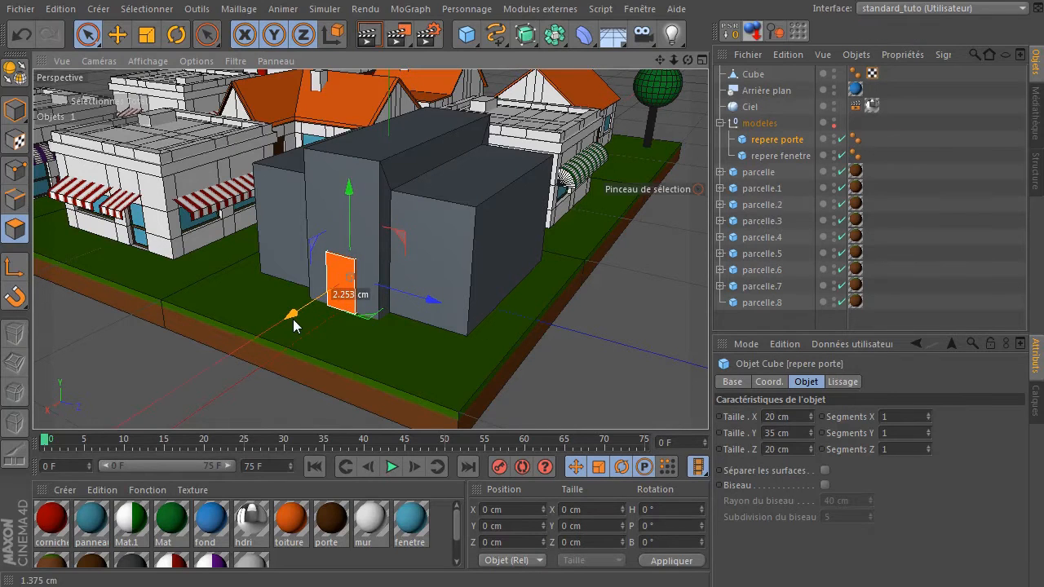
scroll(326, 291, "up", 1)
scroll(326, 297, "up", 5)
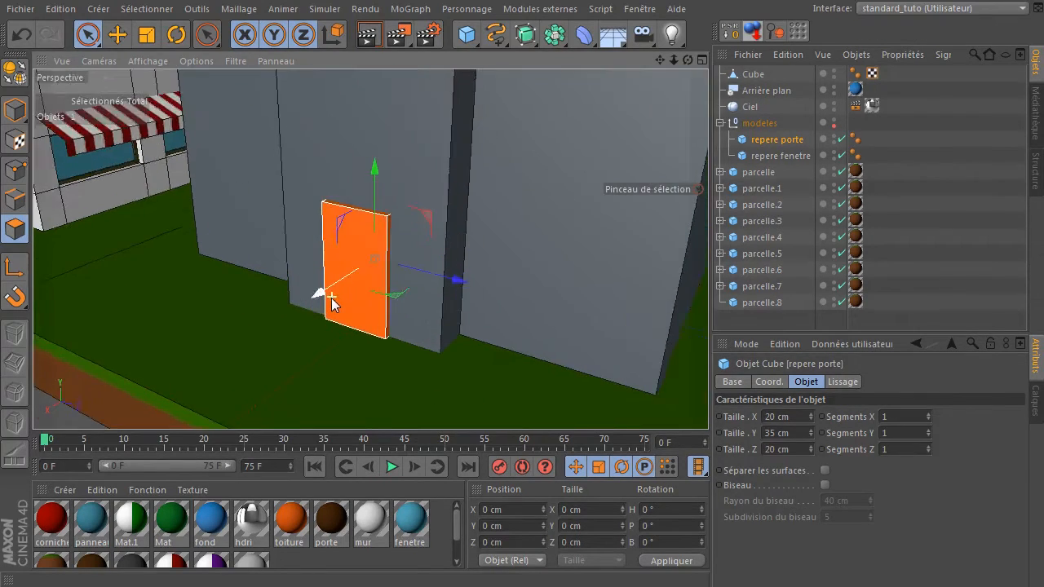
left_click_drag(326, 294, 332, 285)
mouse_move(688, 65)
left_mouse_down()
mouse_move(653, 74)
mouse_move(688, 60)
left_mouse_up()
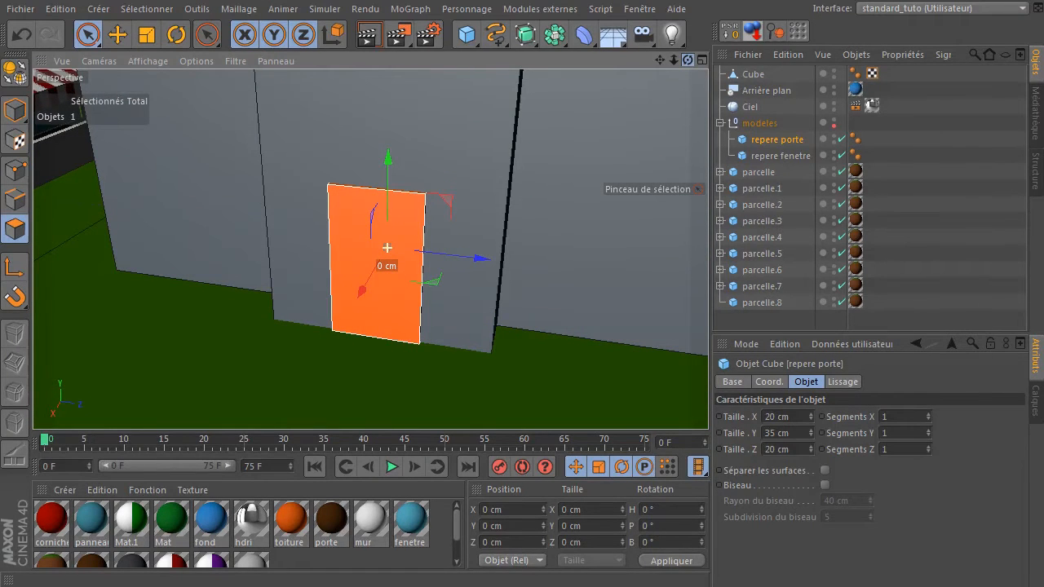
left_click_drag(688, 60, 688, 60)
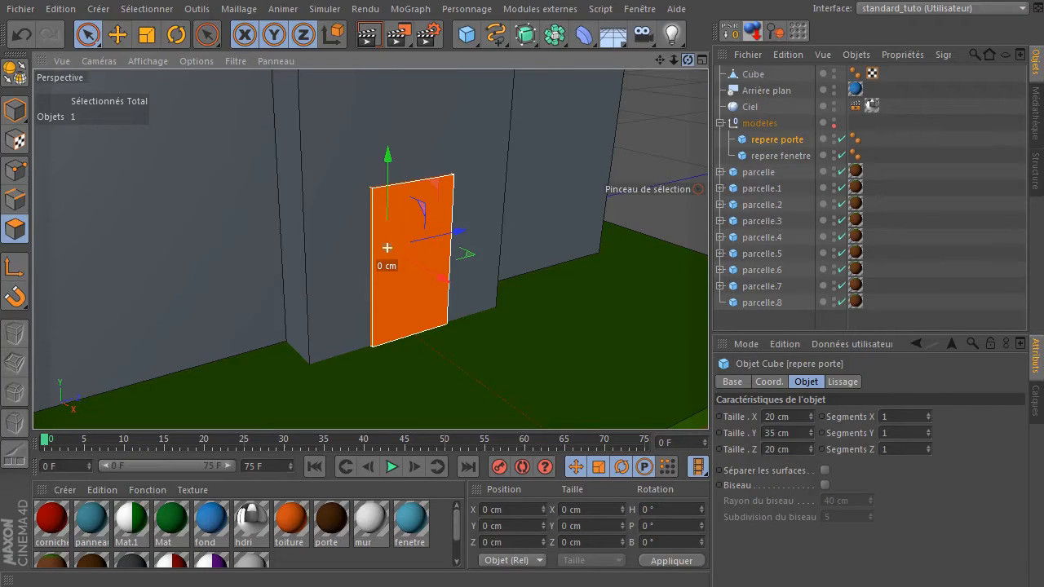
left_click_drag(688, 60, 688, 60)
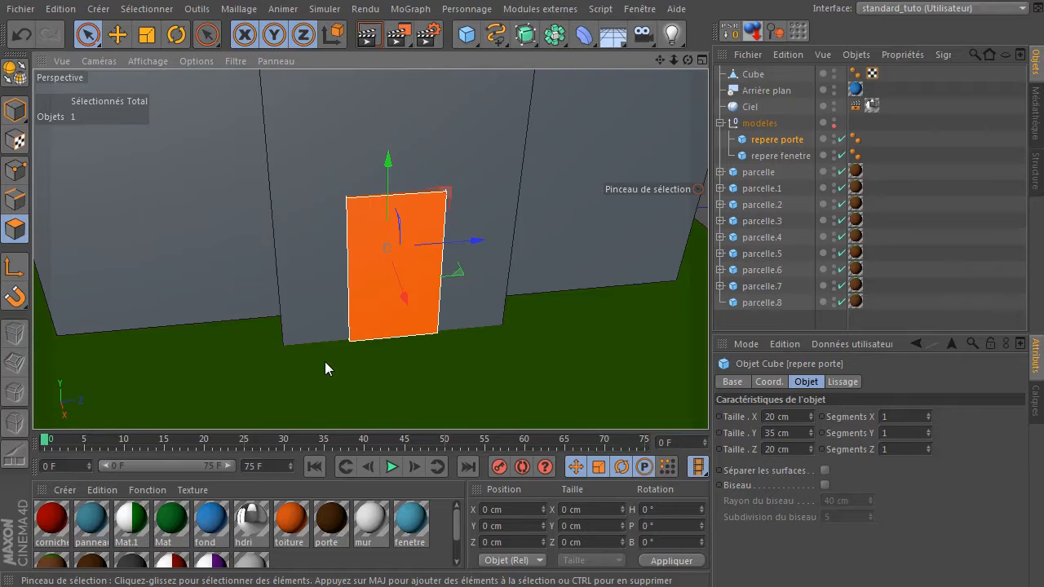
scroll(319, 367, "down", 5)
scroll(450, 291, "up", 2)
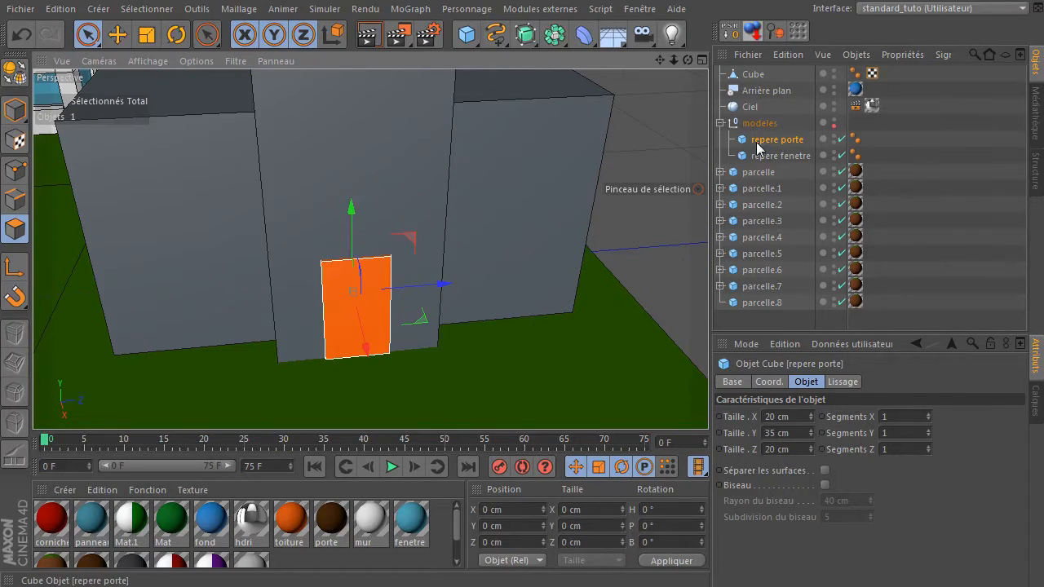
Move the Cube object to the end of the object hierarchy, below parcelle.8
left_click(751, 75)
left_click_drag(751, 75, 755, 308)
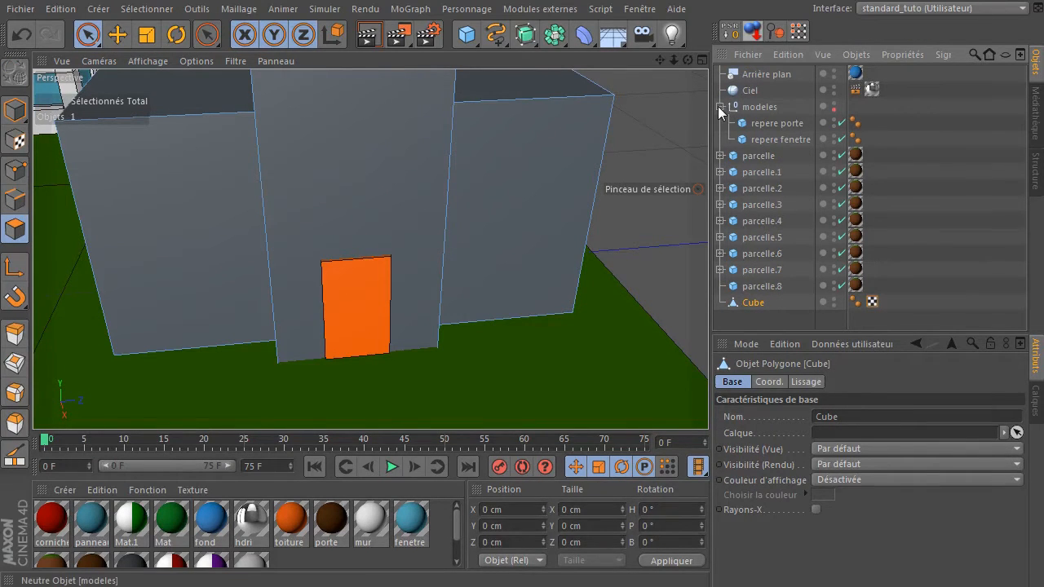
left_click_drag(686, 61, 335, 157)
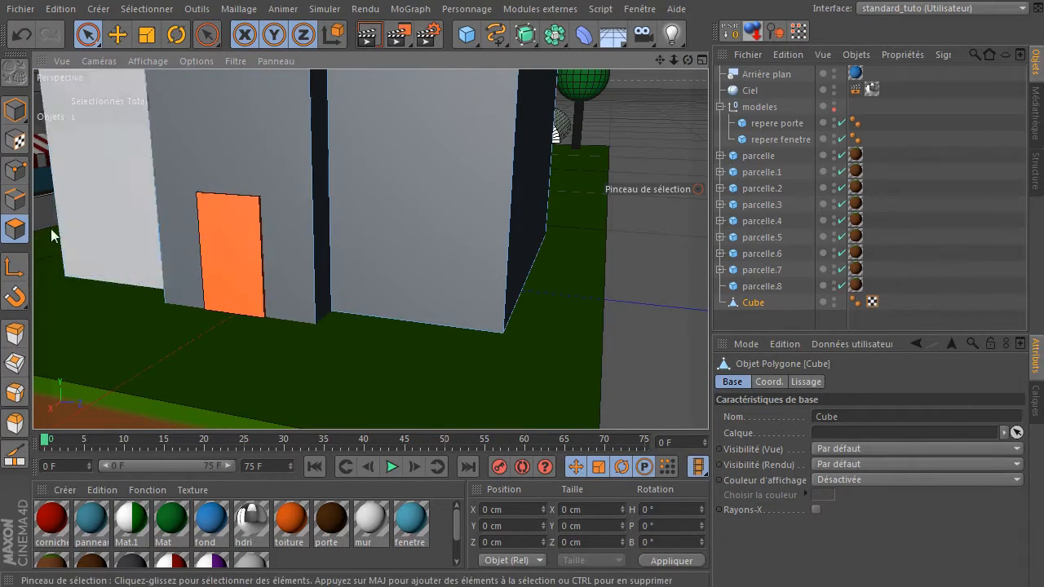
Cut a horizontal X-Z plane loop around the whole Cube at the door reference's top edge with the Knife in Plan mode
left_click(15, 231)
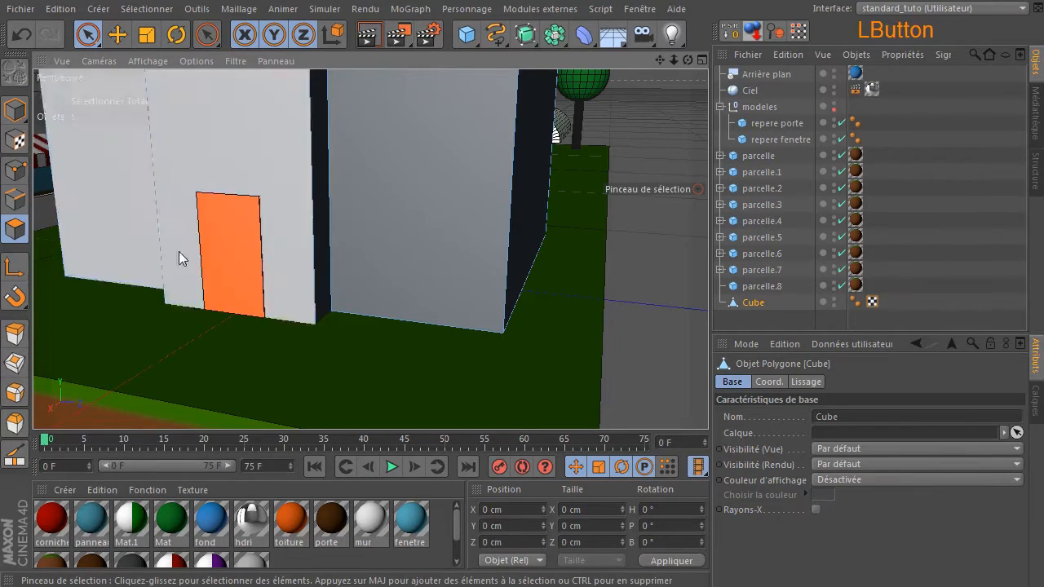
key("k")
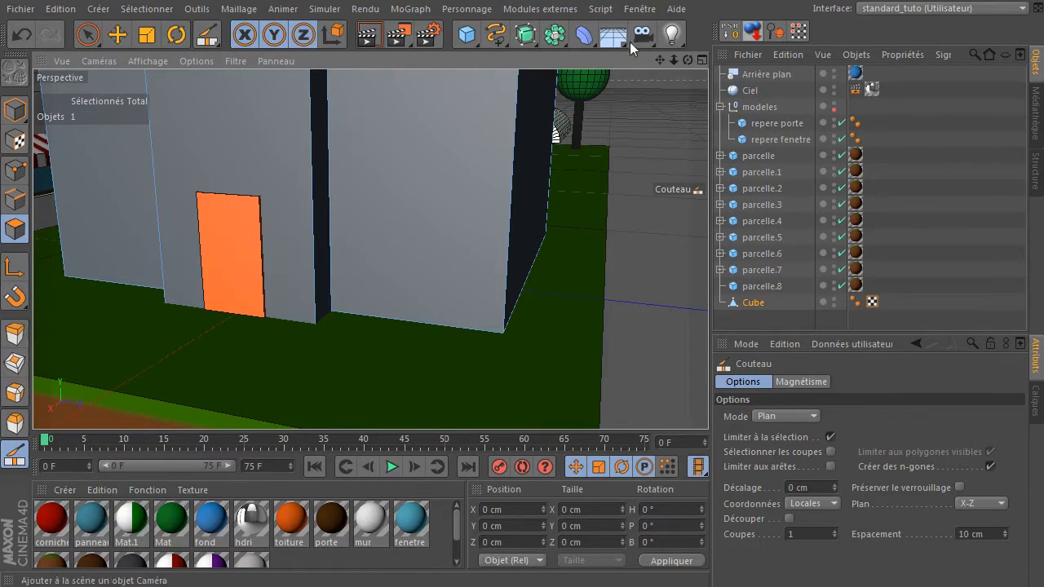
left_click_drag(658, 62, 779, 85)
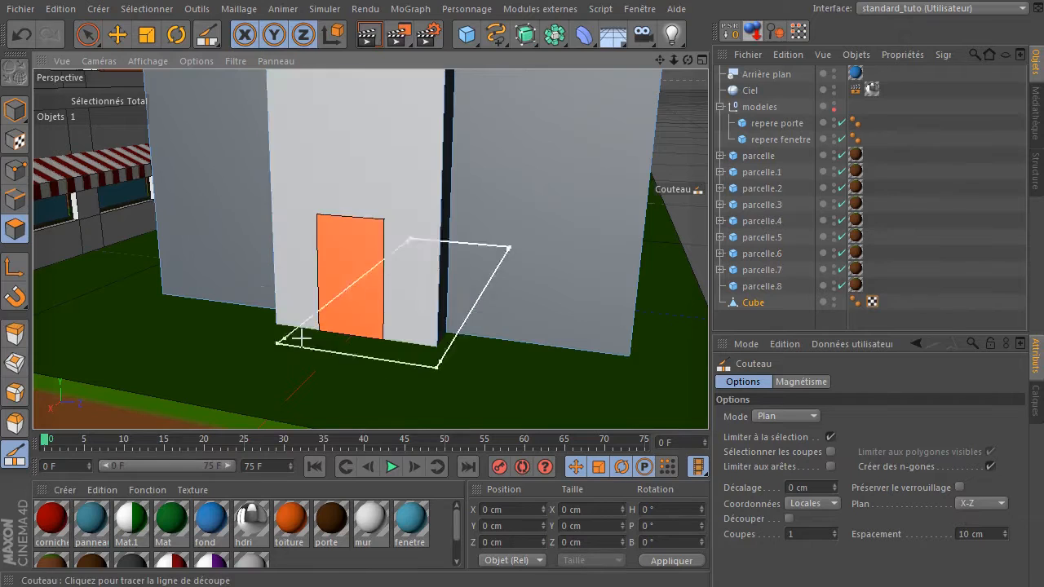
scroll(354, 214, "up", 5)
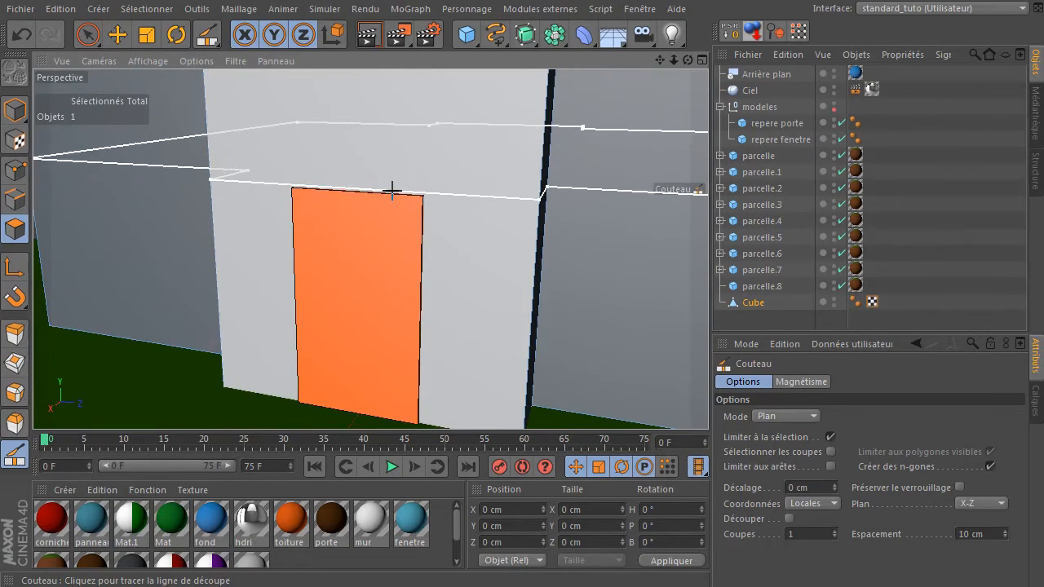
left_click_drag(391, 194, 534, 336, "alt")
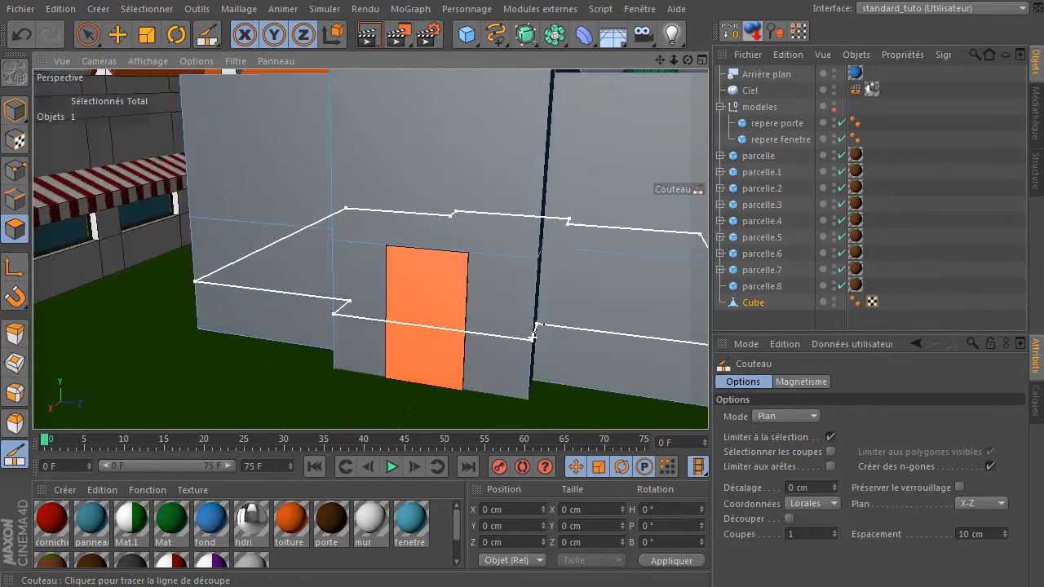
Cut a second horizontal plane loop around the Cube just above the ground to form a base strip
scroll(534, 338, "down", 3)
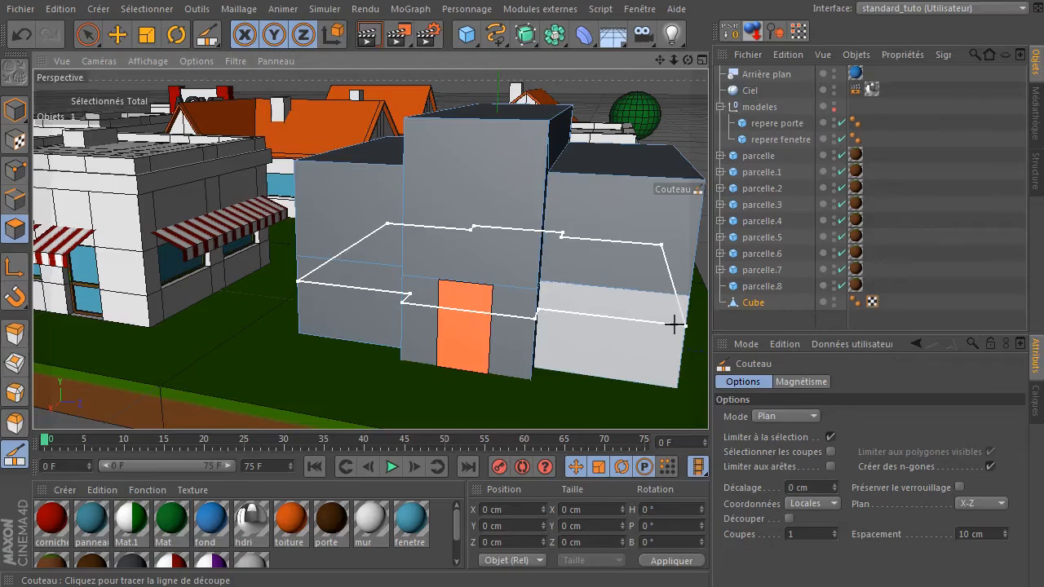
left_click(688, 61)
left_click_drag(688, 66, 496, 231)
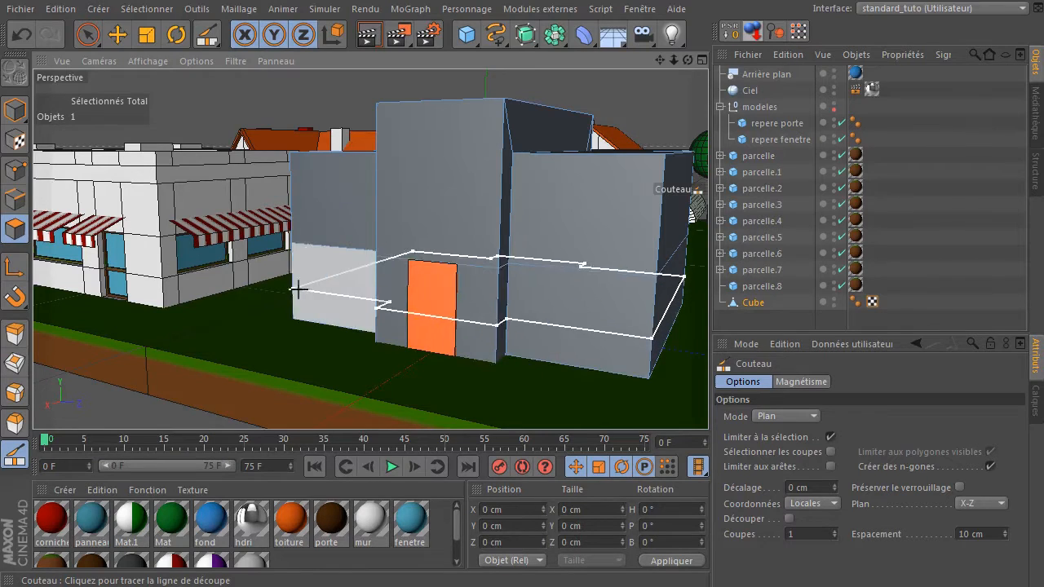
left_click_drag(686, 58, 612, 67)
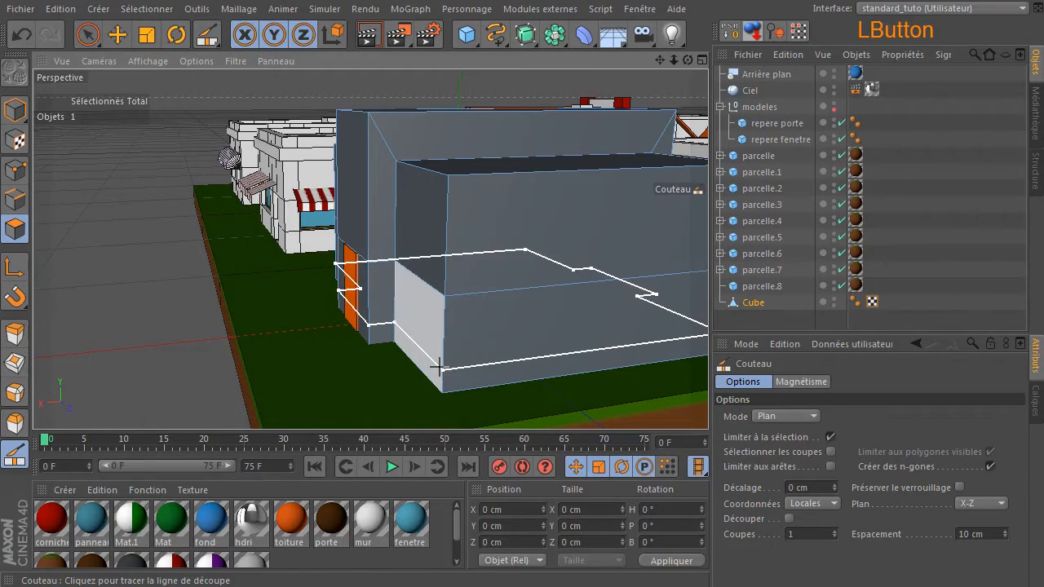
left_click(439, 368)
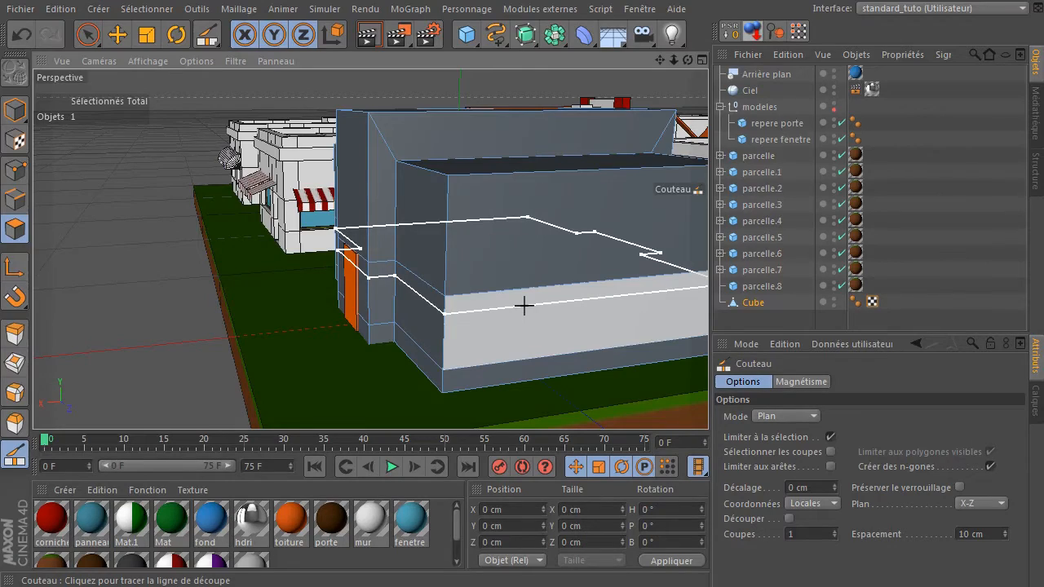
left_click(563, 289)
left_click_drag(688, 60, 625, 159)
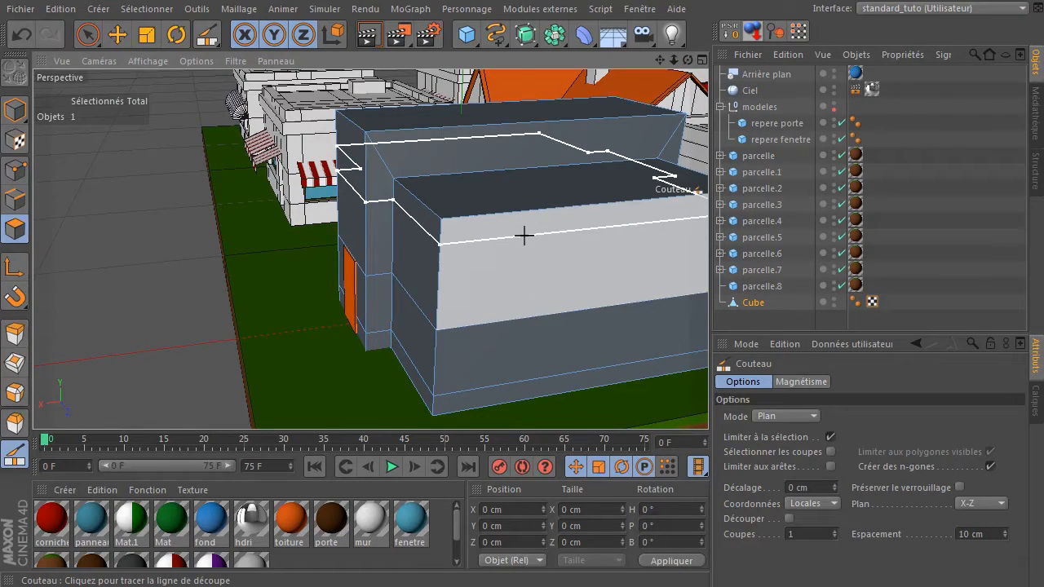
left_click_drag(688, 61, 498, 233)
Select repere fenetre and move it in Model mode onto the long side wall, with its top just below the upper cut
left_click(775, 139)
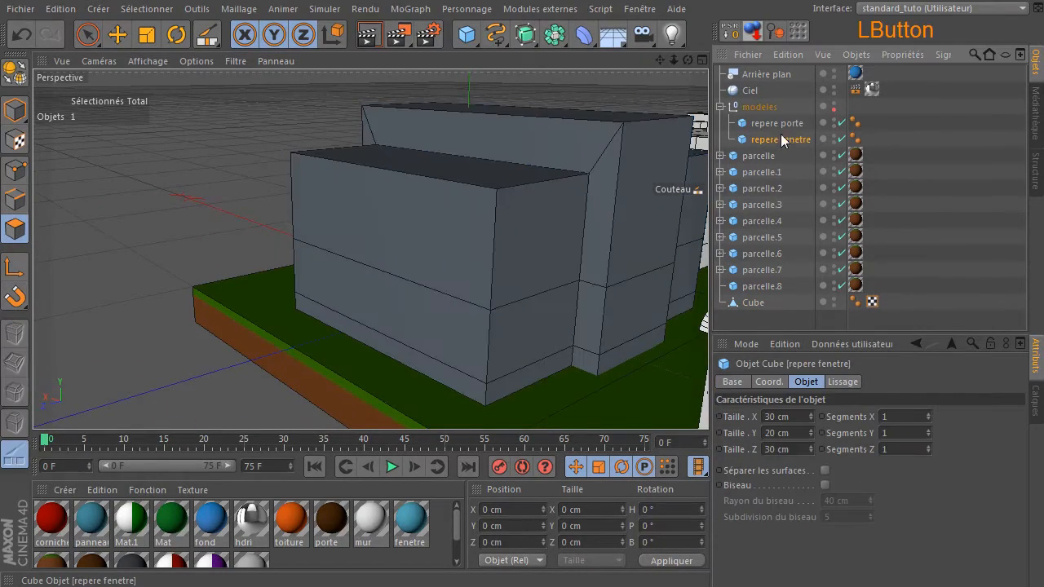
left_click_drag(688, 60, 403, 279)
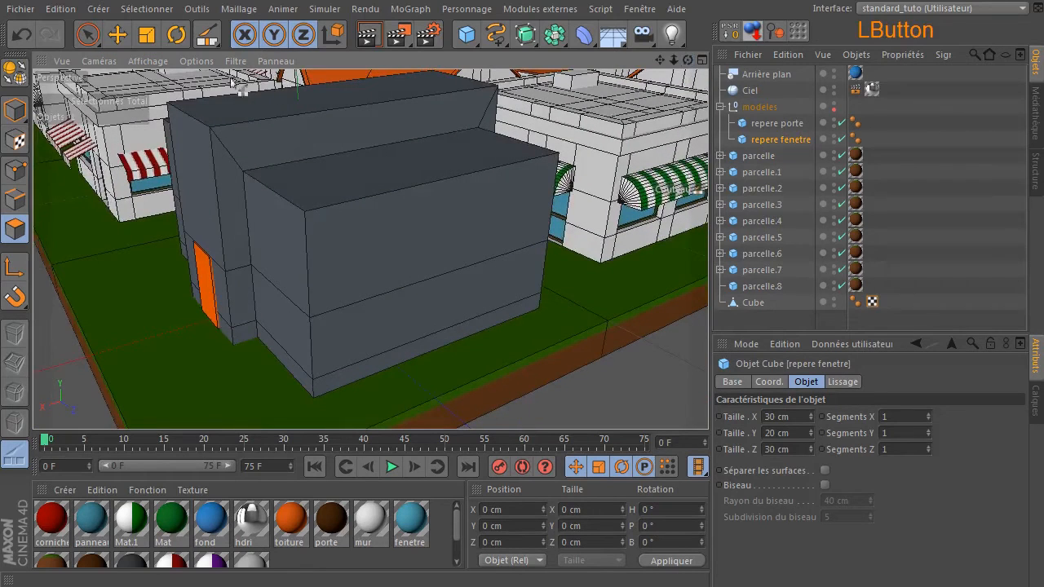
left_click(14, 112)
key("e")
left_click_drag(459, 321, 499, 334)
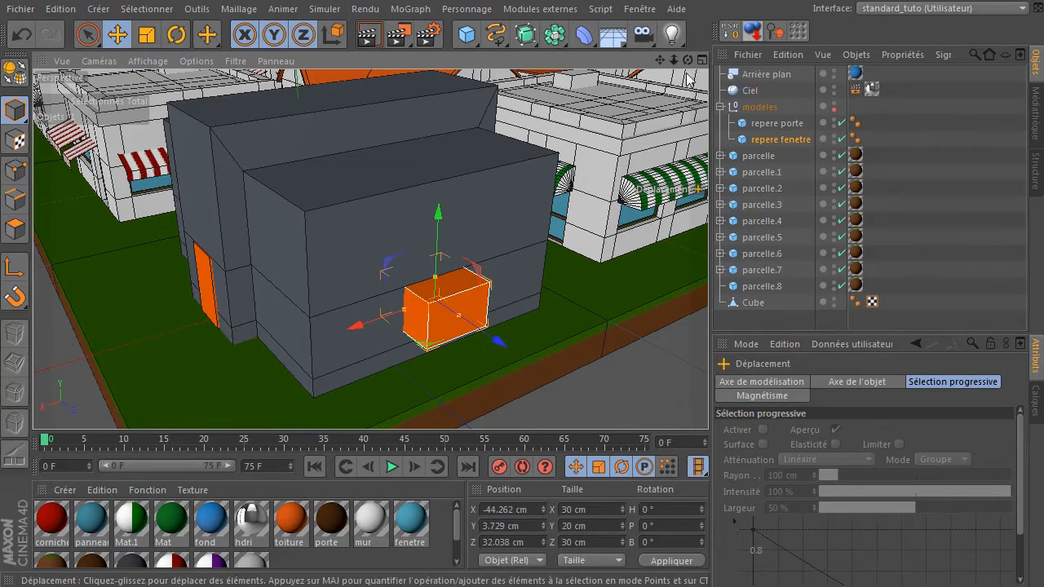
left_click_drag(688, 60, 595, 70)
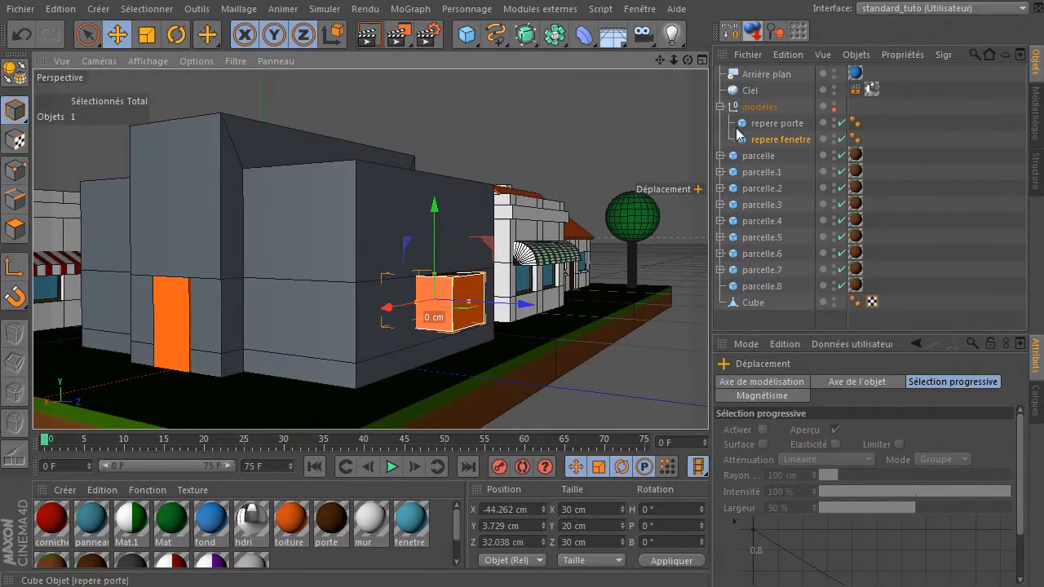
Try a copy of the window reference directly above the first to test an upper-floor window, and delete the copy
left_click_drag(435, 211, 454, 145, "ctrl")
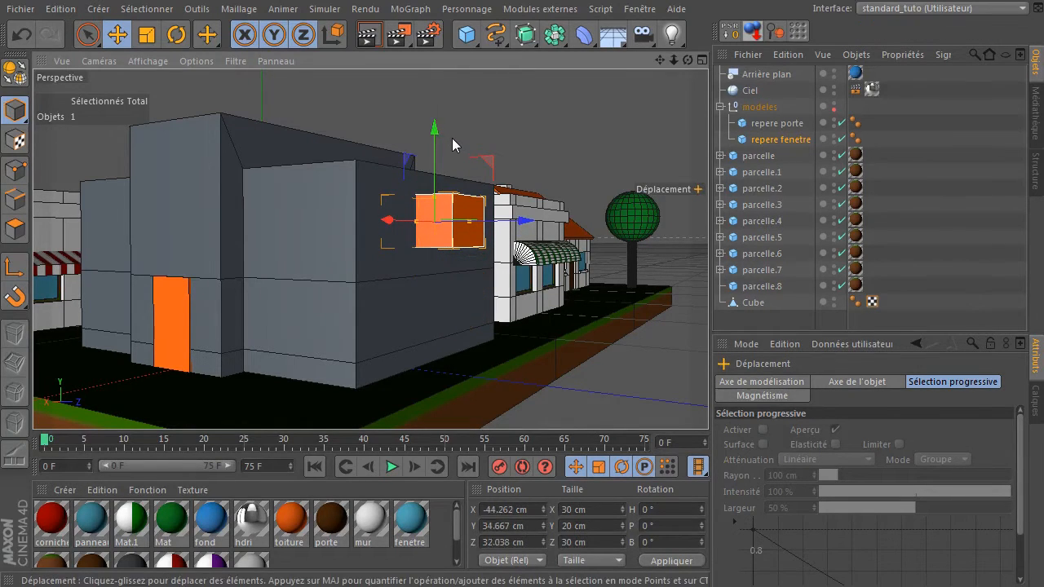
key("ctrl+z")
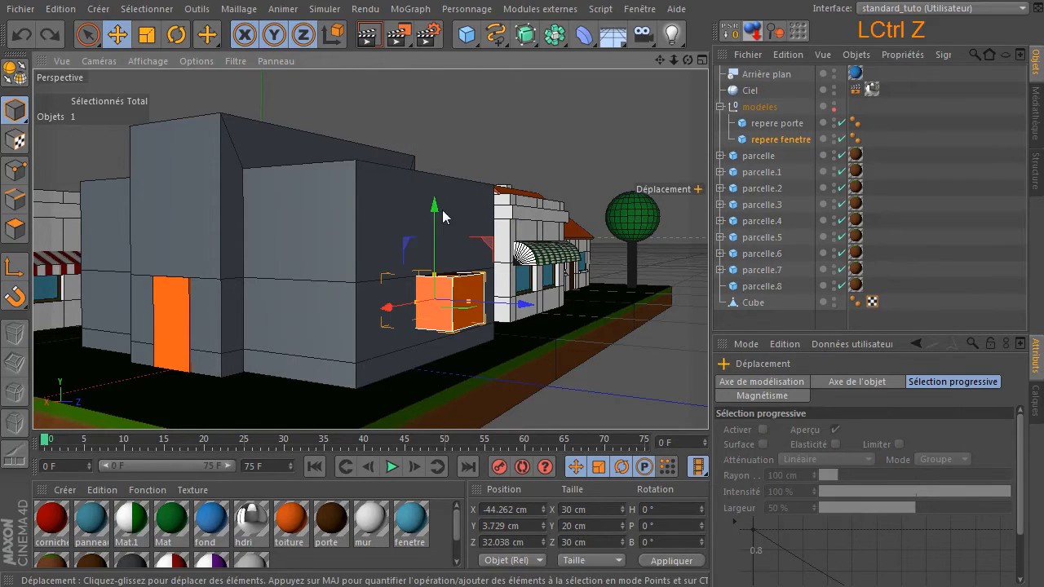
left_click_drag(435, 210, 448, 141, "ctrl")
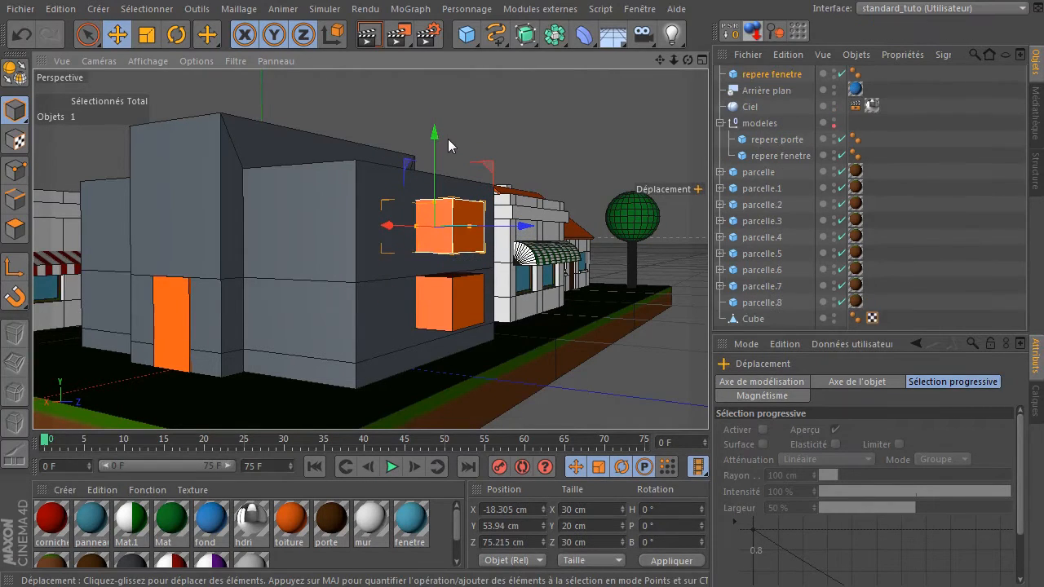
left_click_drag(685, 63, 608, 59)
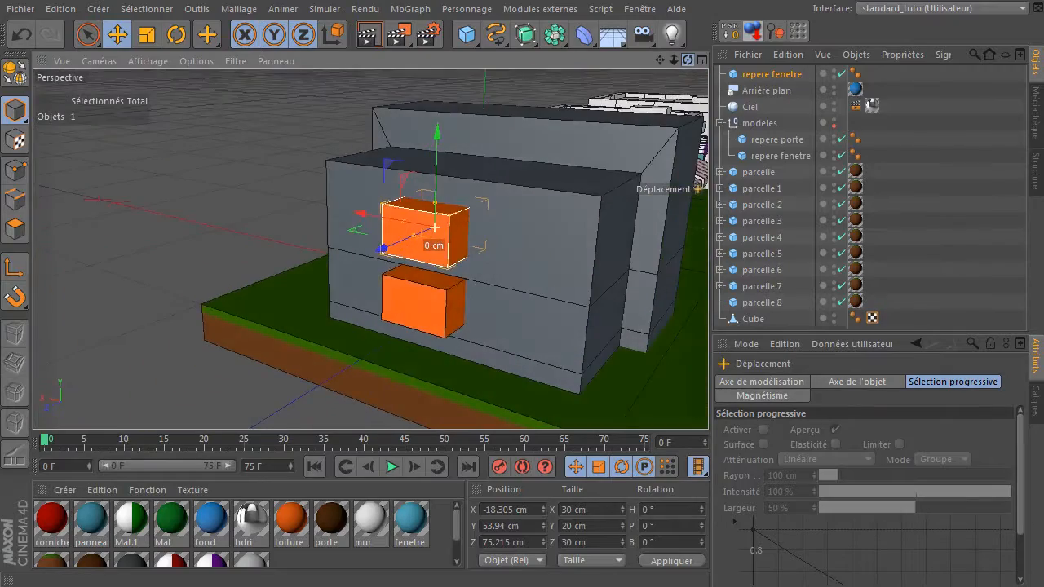
left_click_drag(688, 60, 729, 65)
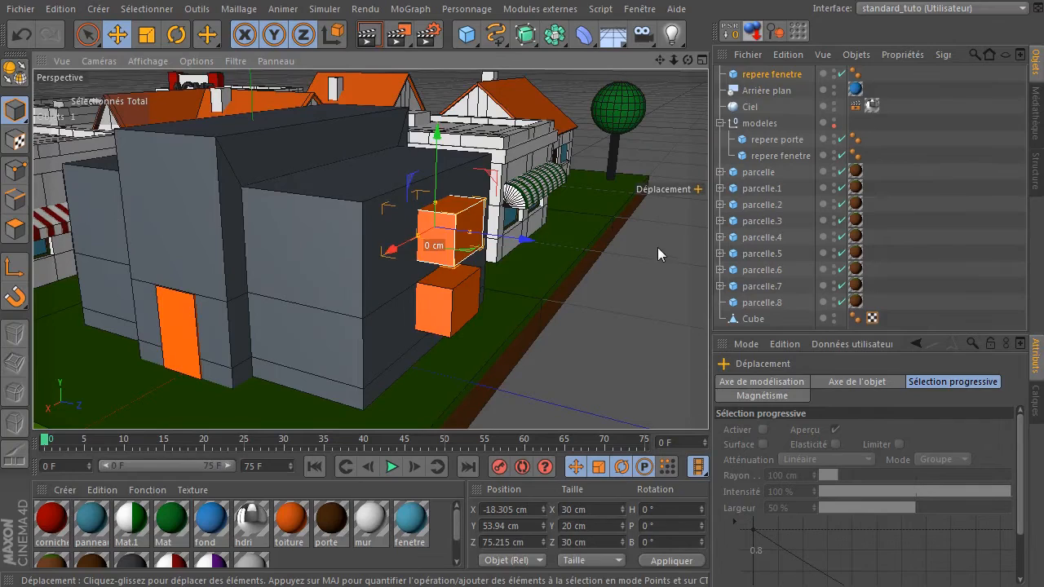
key("Delete")
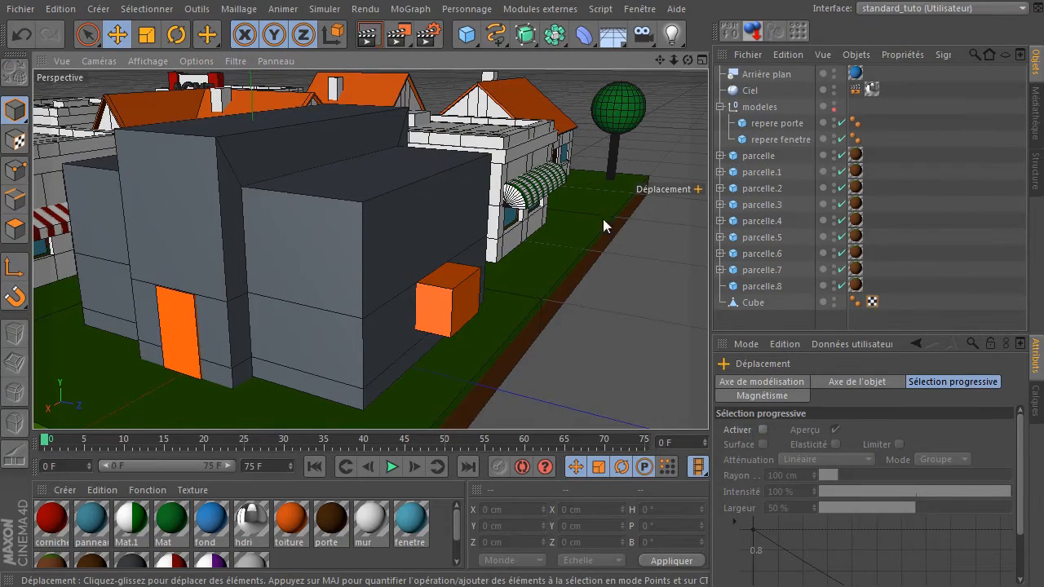
Hide the modeles group to examine the cuts on the building's front facade, and show the group again
mouse_move(688, 62)
left_mouse_down()
mouse_move(718, 59)
mouse_move(628, 74)
mouse_move(690, 69)
left_mouse_up()
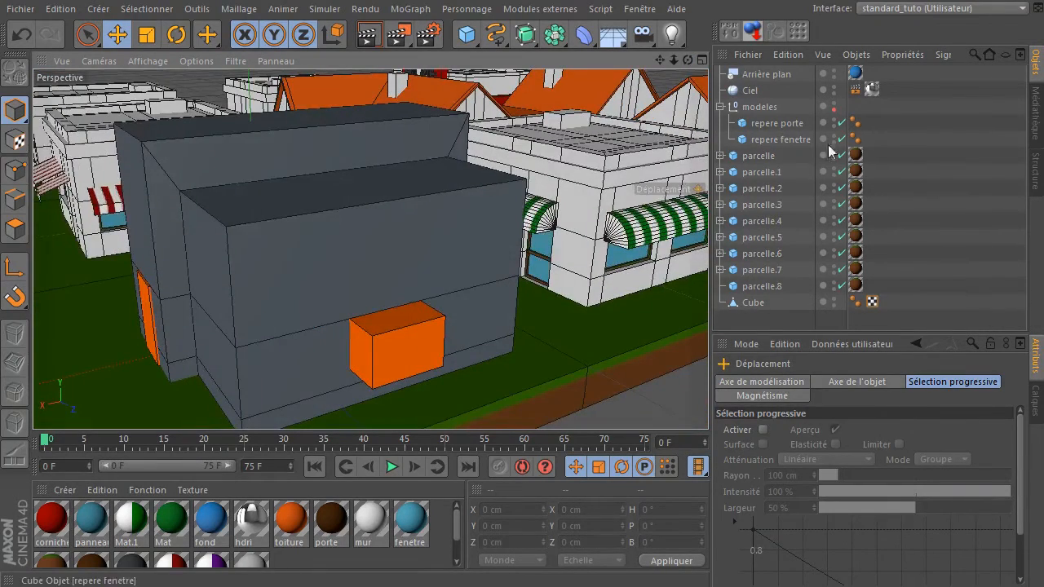
left_click(834, 107)
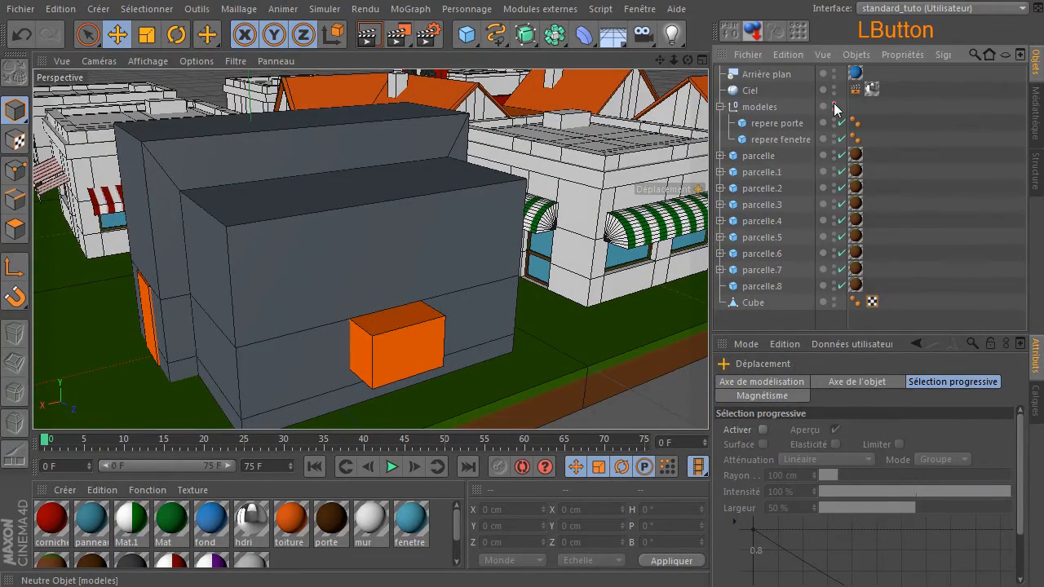
left_click_drag(660, 60, 795, 24)
left_click_drag(688, 60, 775, 66)
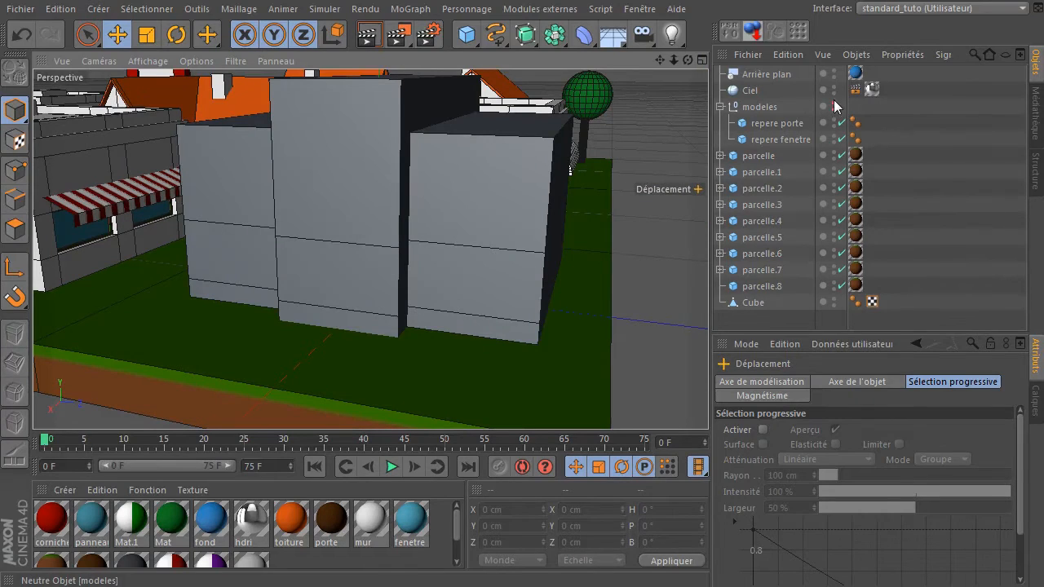
left_click(834, 106)
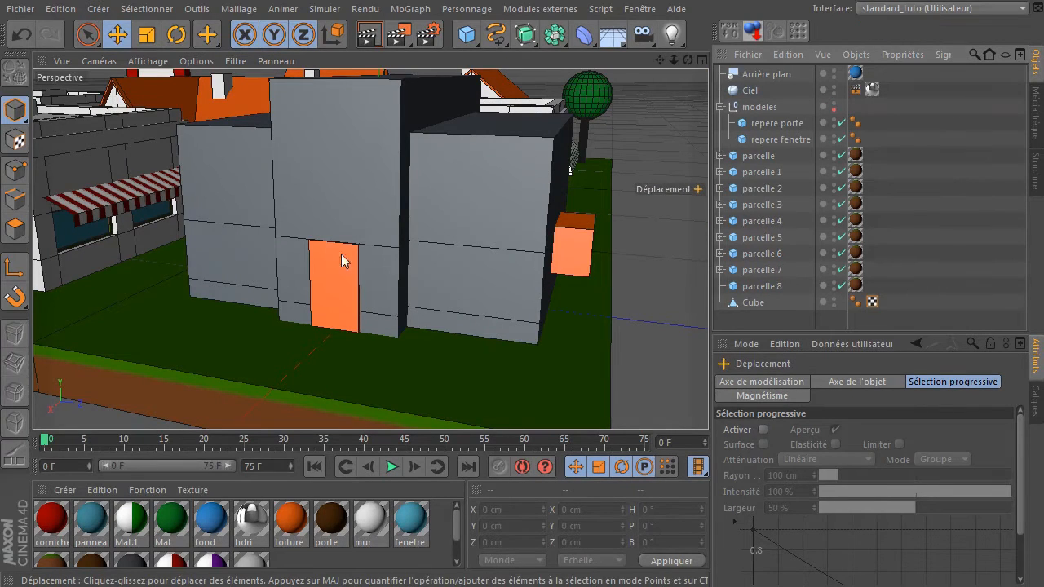
Cut two vertical plane loops through the Cube in the X-Y plane, aligned with both side edges of the door reference
left_click(752, 303)
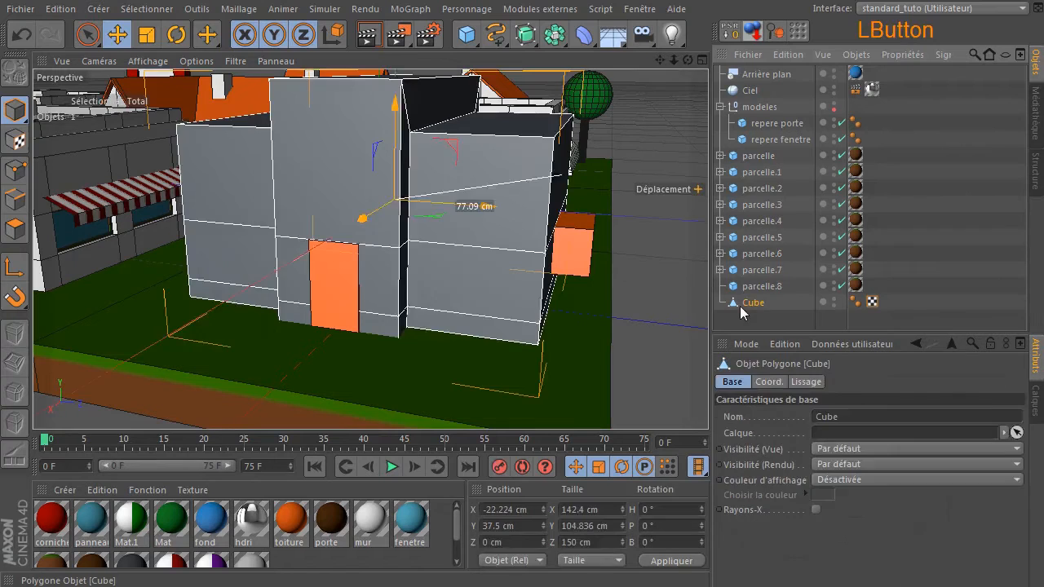
left_click(20, 234)
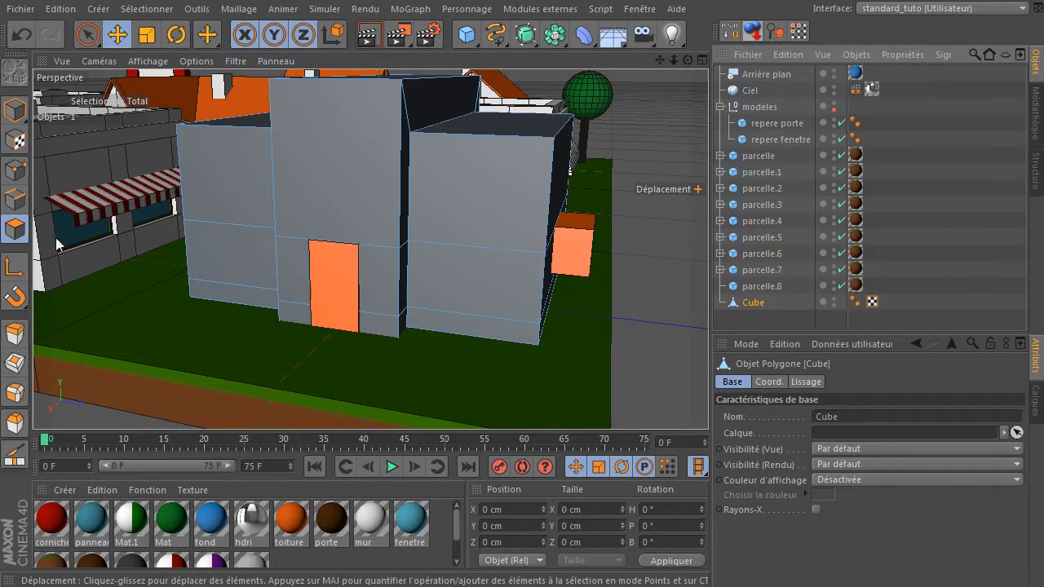
key("k")
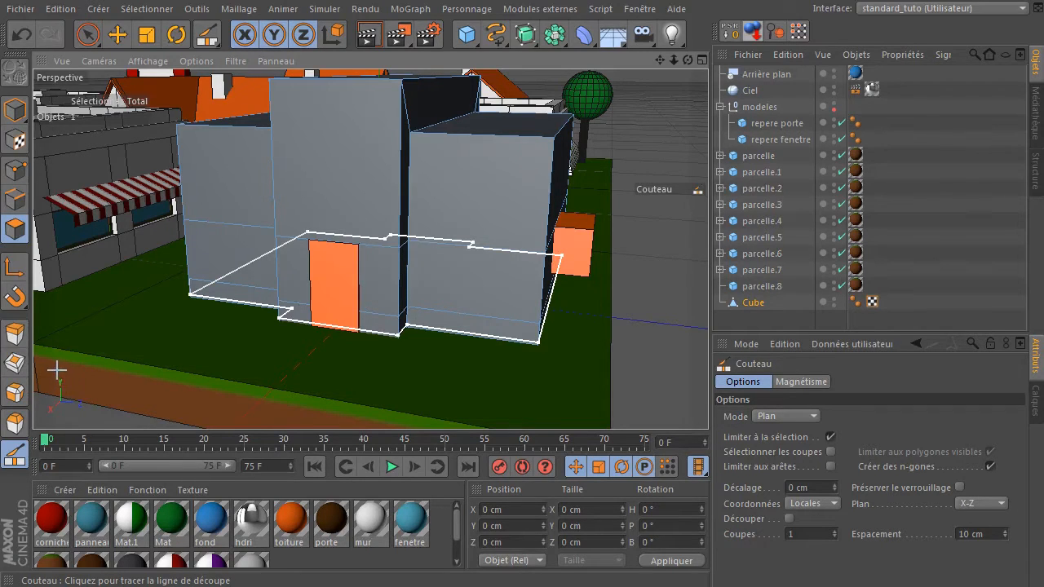
left_click(966, 504)
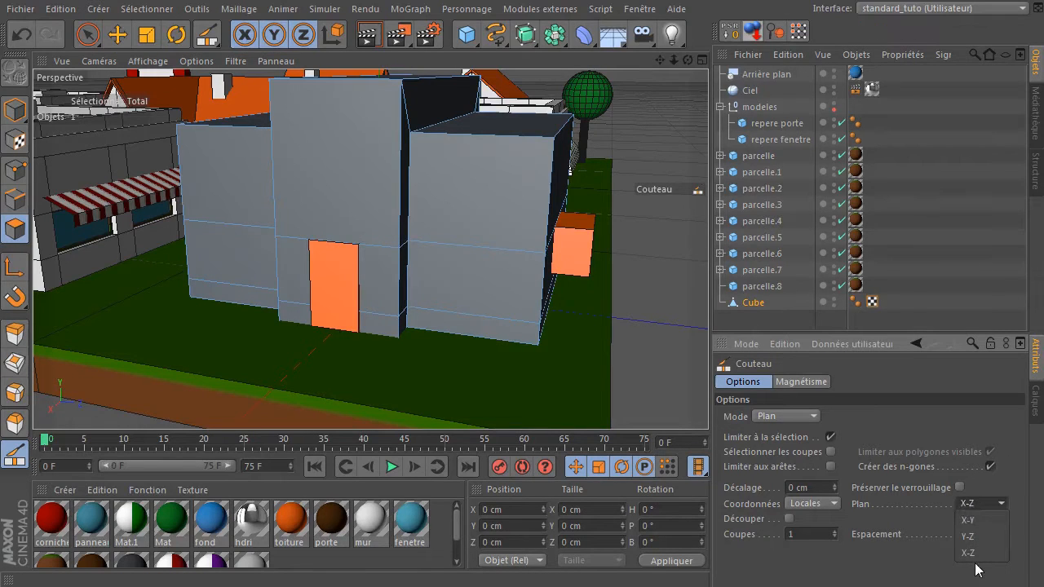
left_click(983, 520)
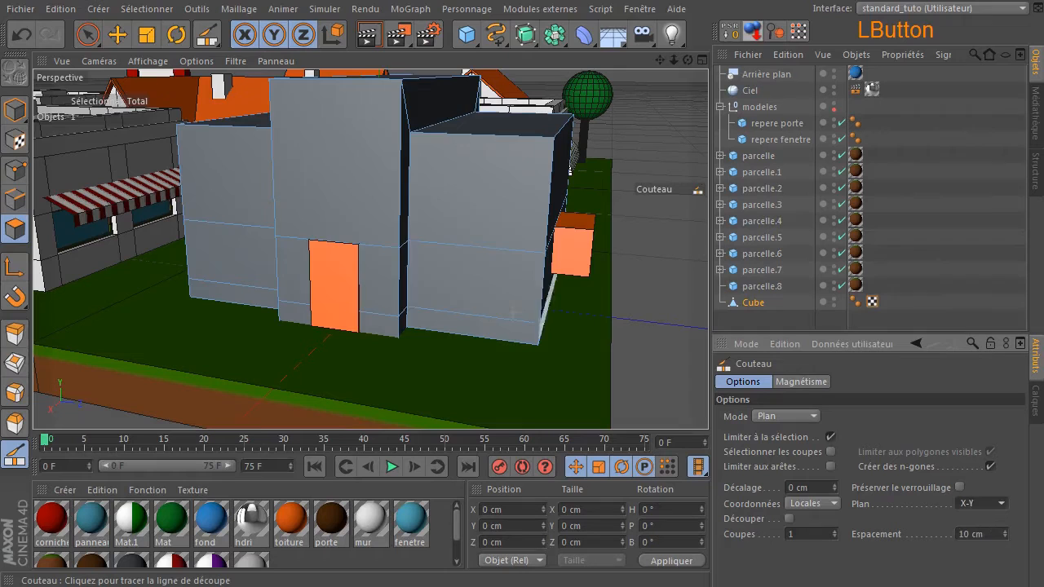
scroll(354, 270, "up", 5)
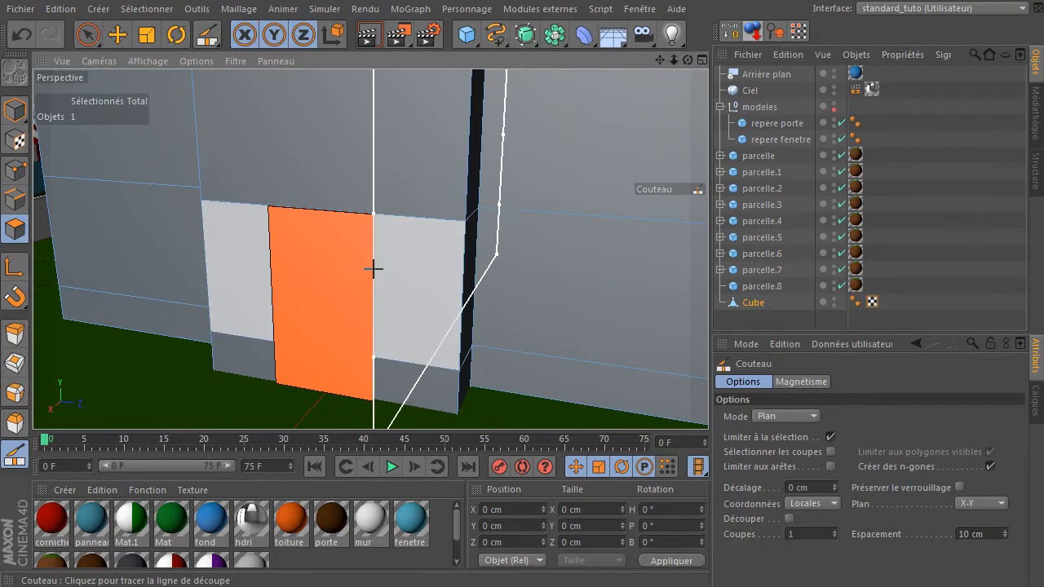
left_click(372, 268)
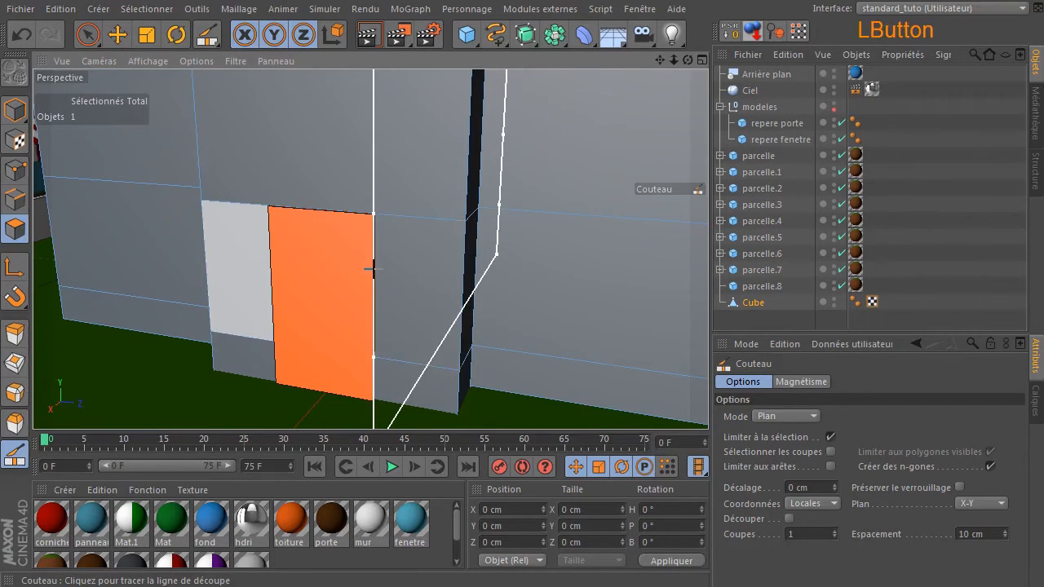
left_click(269, 271)
Add plane cuts for a door surround: vertical X-Y loops just outside both door sides and a horizontal X-Z loop slightly above the door
left_click_drag(687, 60, 763, 57)
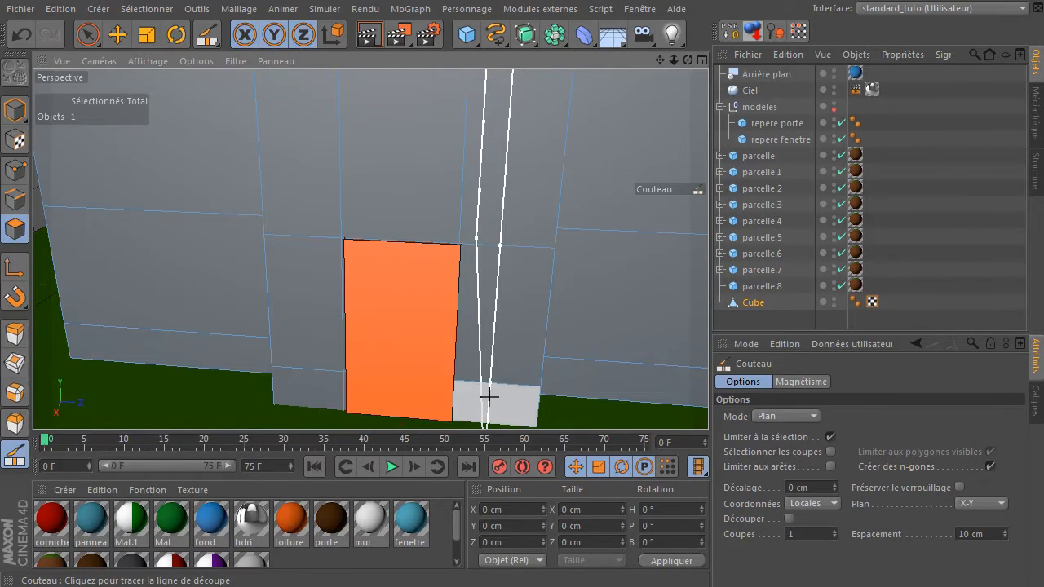
scroll(632, 343, "down", 3)
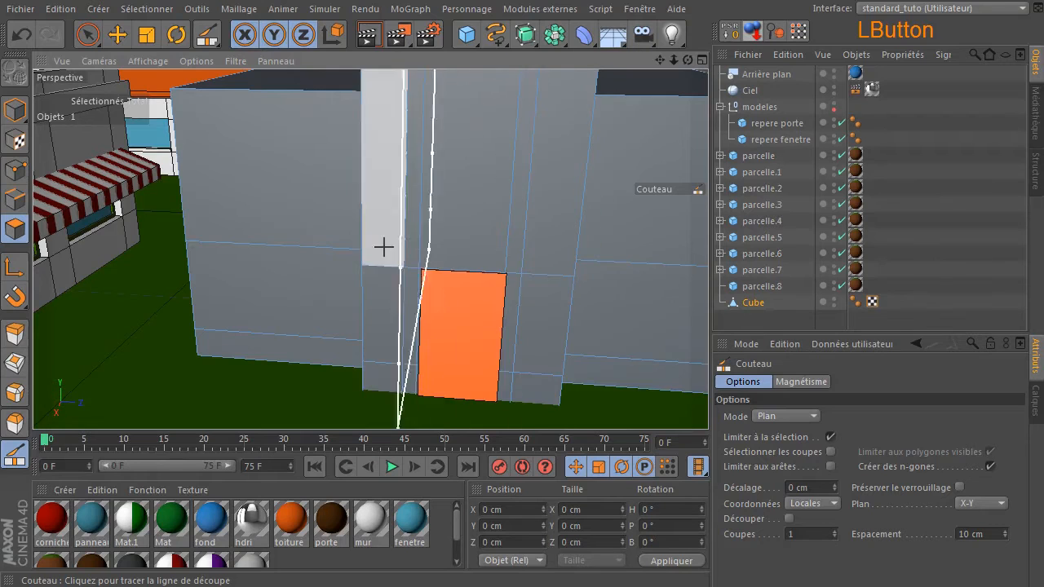
left_click(976, 501)
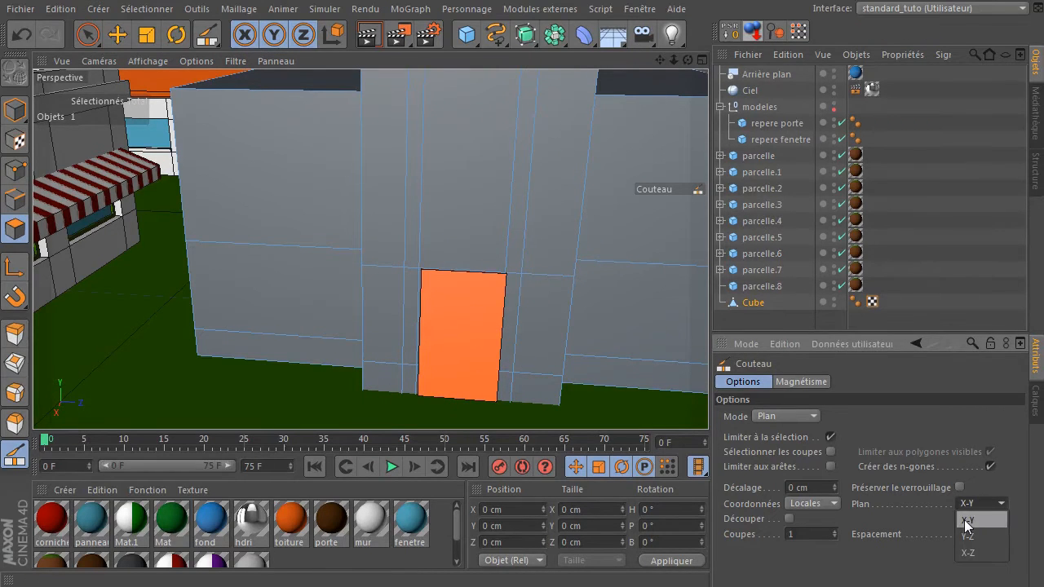
left_click(968, 553)
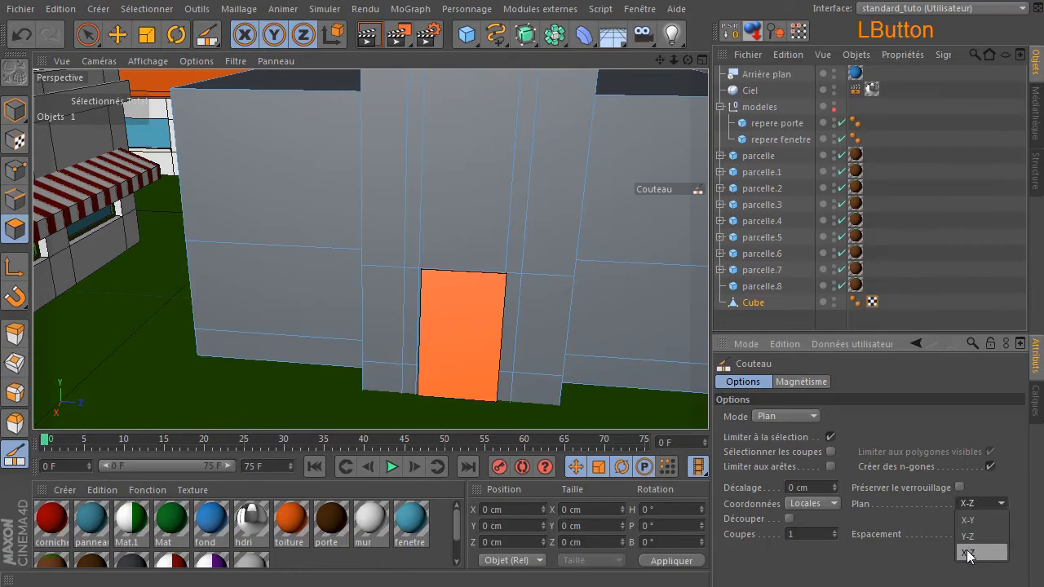
left_click(532, 258)
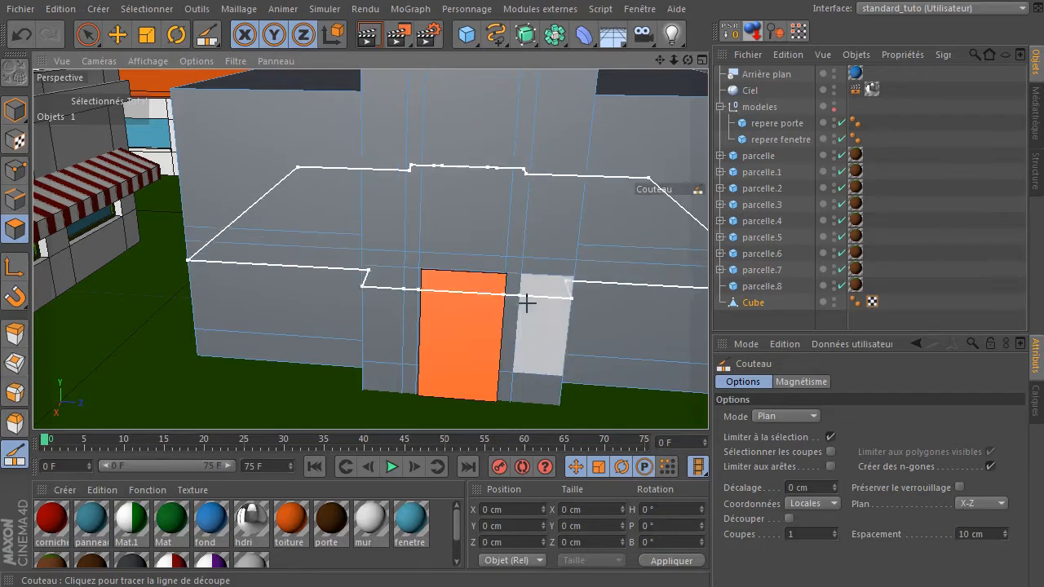
Switch to the Live Selection tool and hide the modeles group in both the viewport and render
left_click(88, 34)
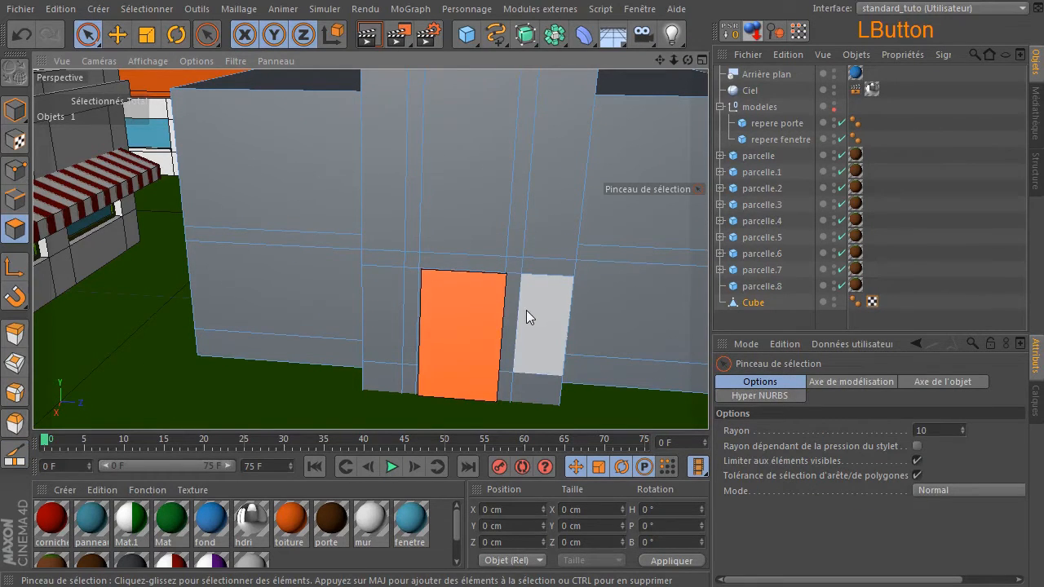
left_click(835, 115)
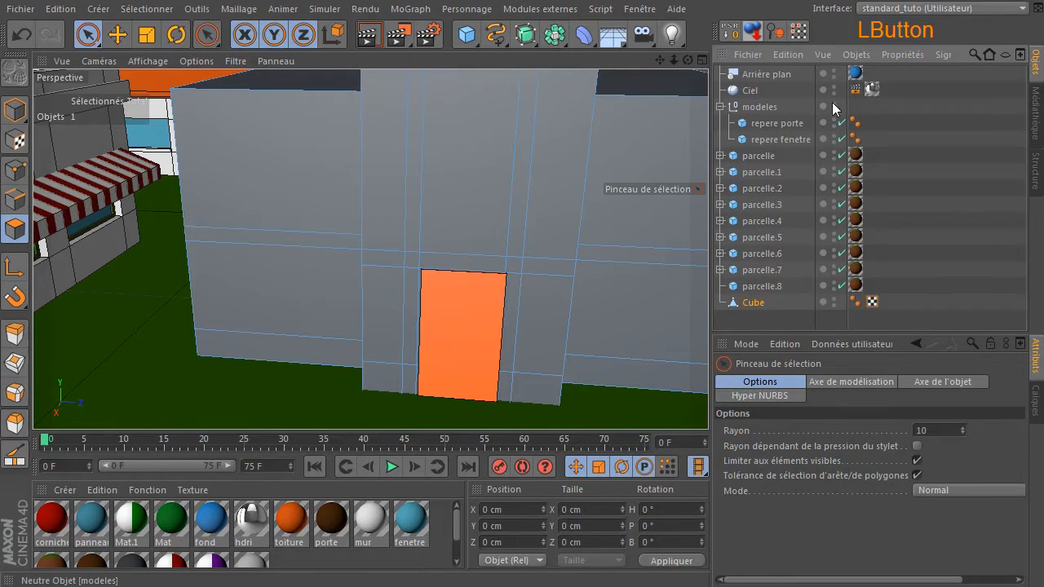
left_click(834, 104)
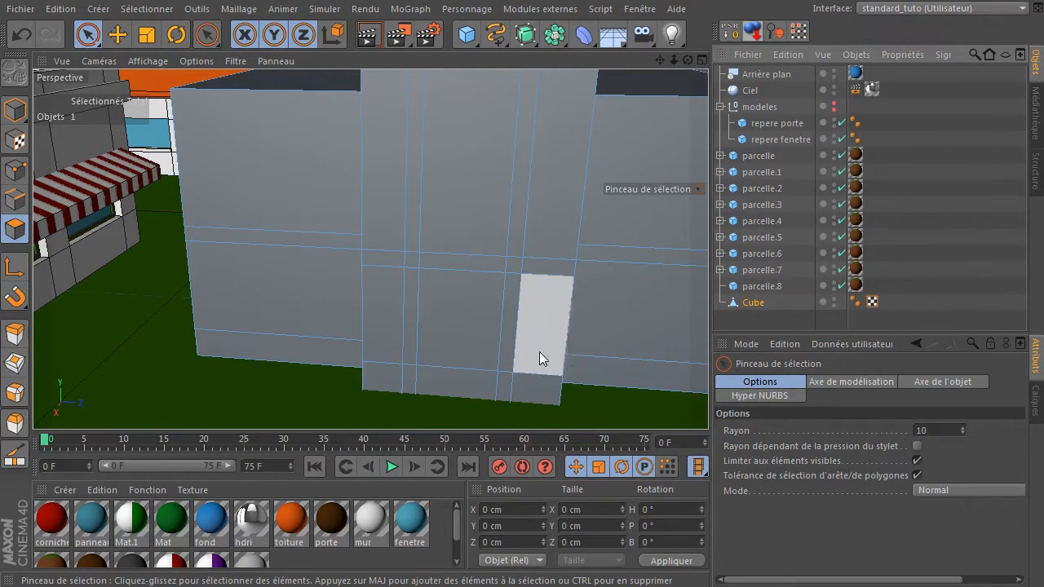
left_click_drag(689, 61, 644, 70)
left_click_drag(381, 341, 375, 338)
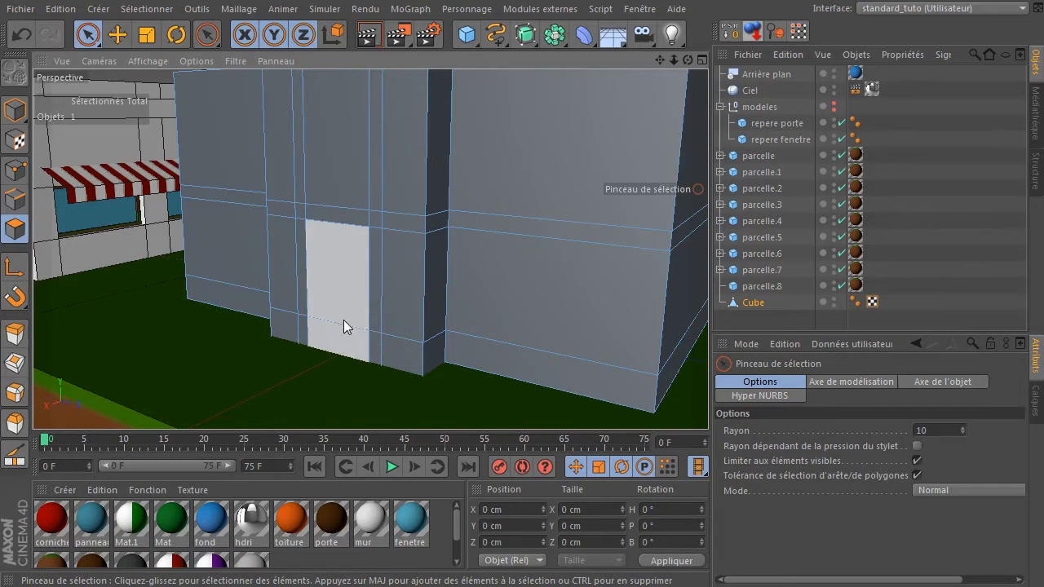
Select the two door polygons on the front facade and extrude them inward with an offset of -0.88 cm
left_click(21, 234)
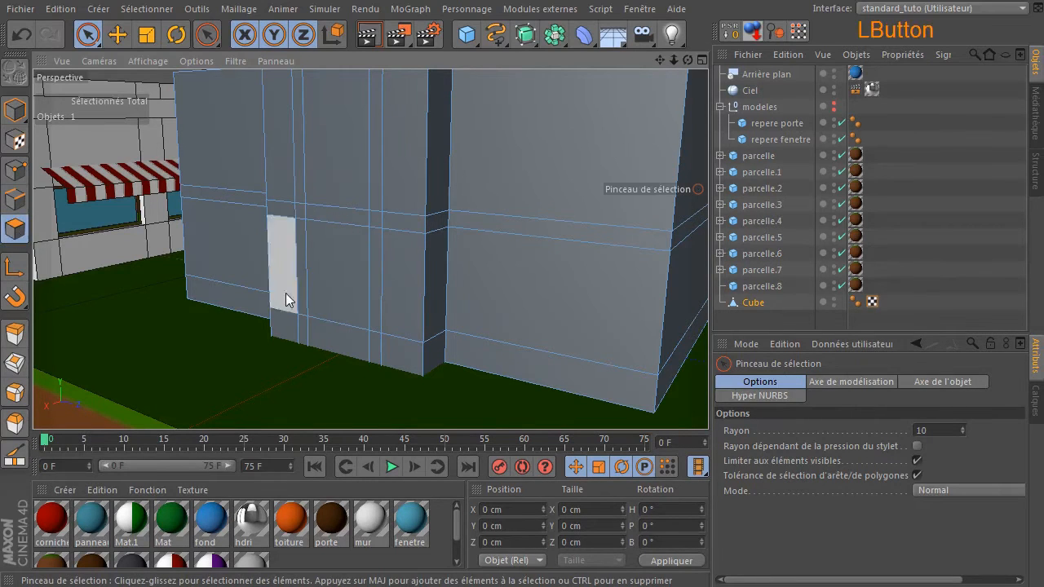
left_click(337, 325)
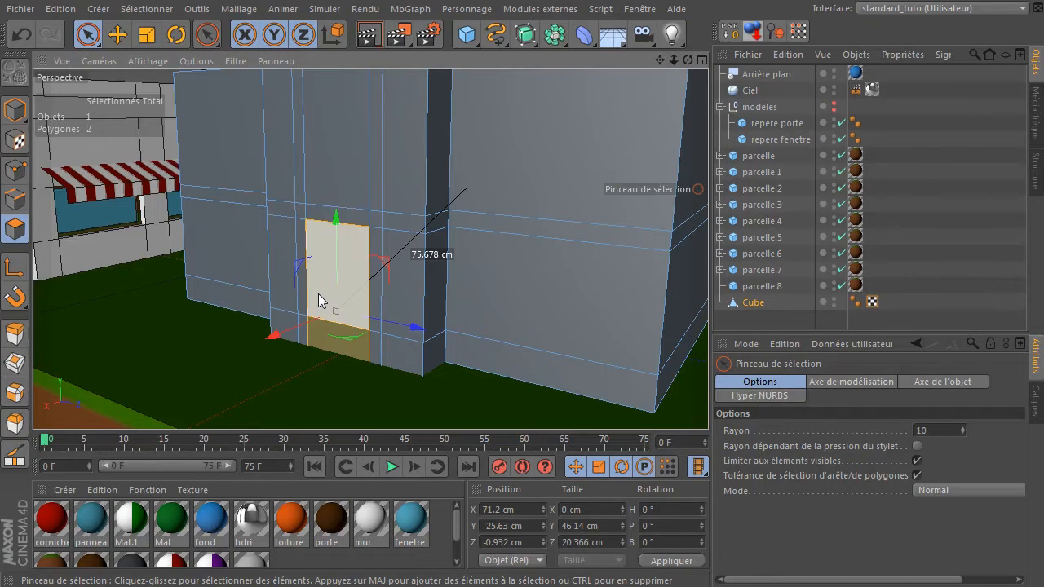
key("d")
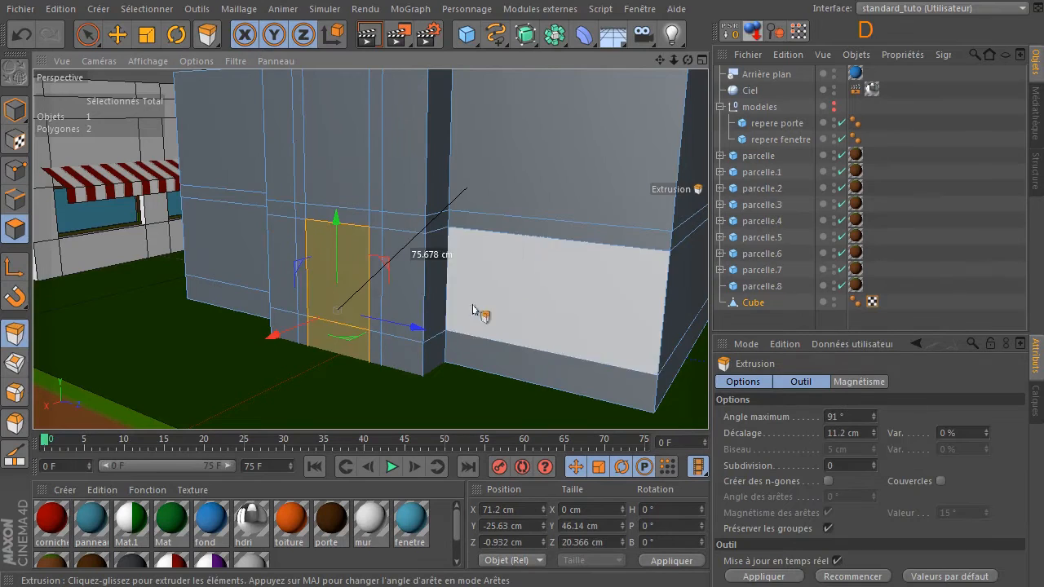
scroll(344, 369, "up", 2)
scroll(343, 367, "up", 3)
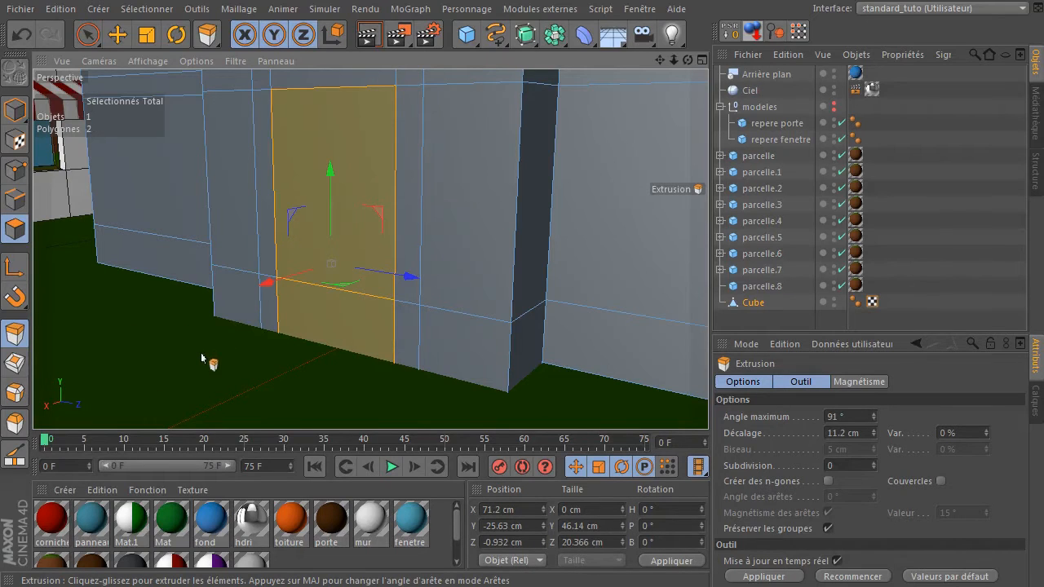
left_click(192, 357)
left_click_drag(193, 357, 187, 357)
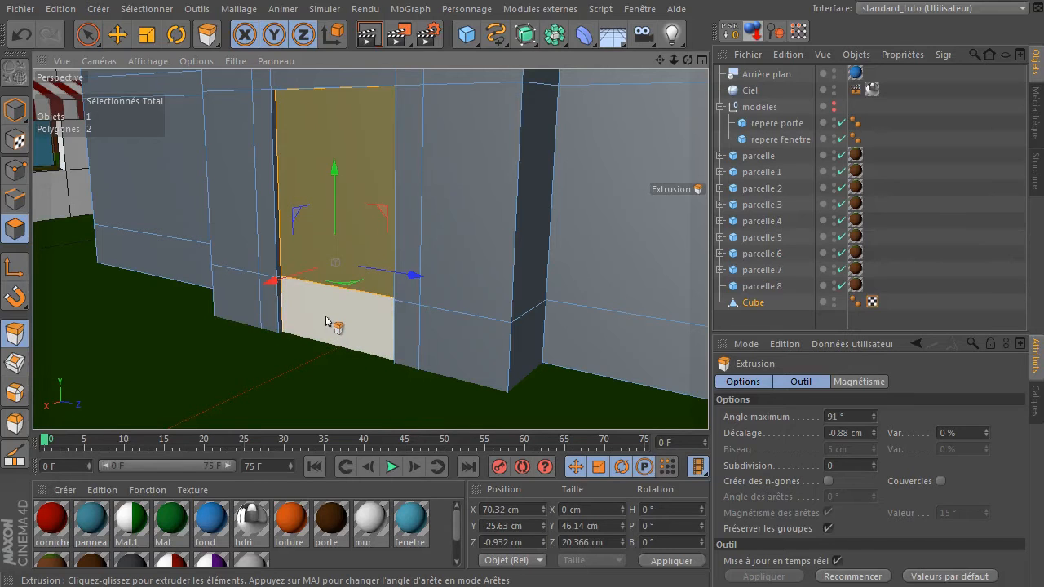
Split the selected door polygons into a separate object, select that object, and hide the building Cube in the viewport
left_click(241, 10)
mouse_move(240, 49)
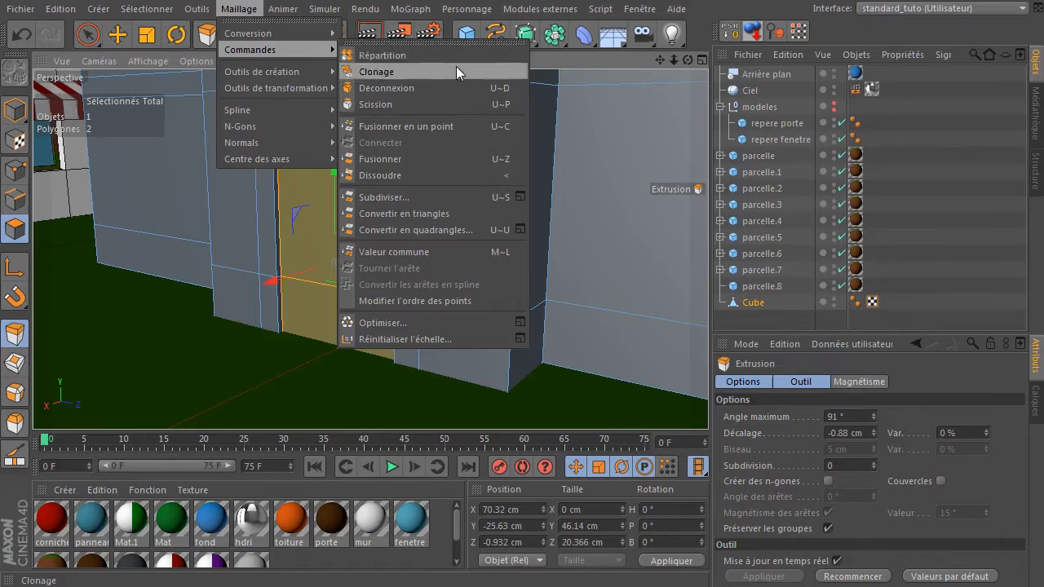
left_click(445, 104)
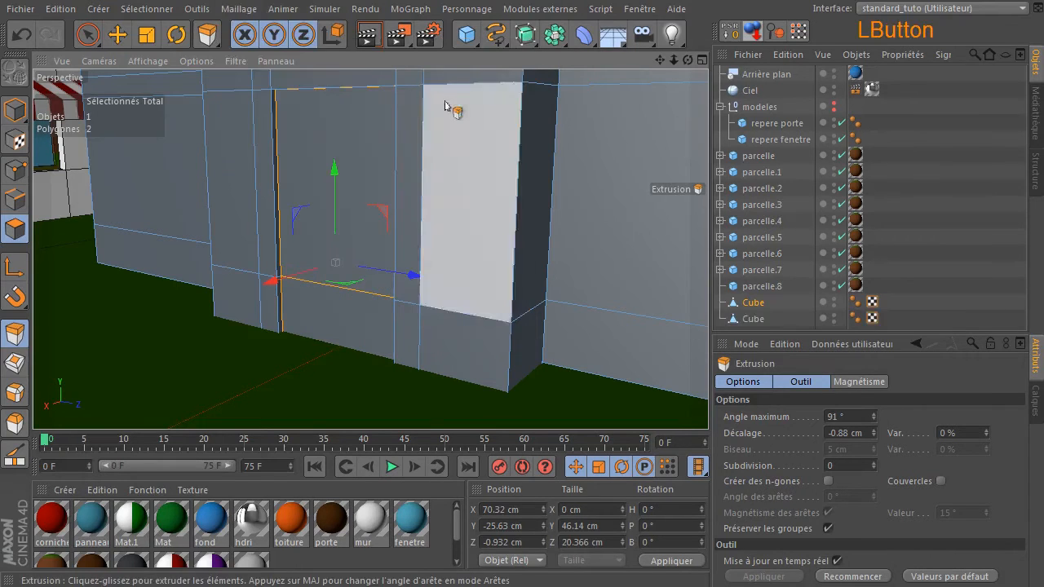
left_click(753, 319)
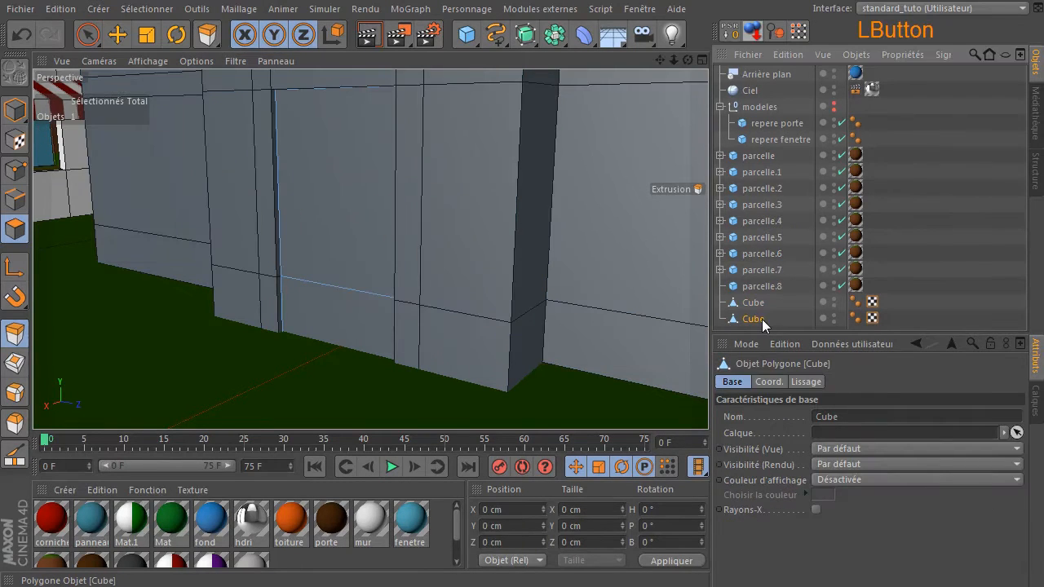
left_click(835, 299)
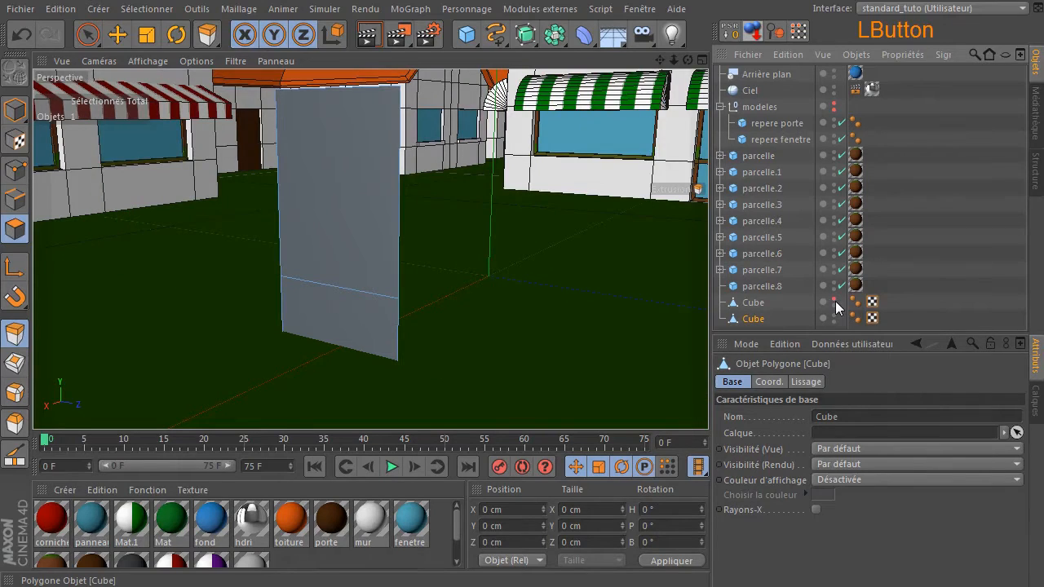
left_click(743, 320)
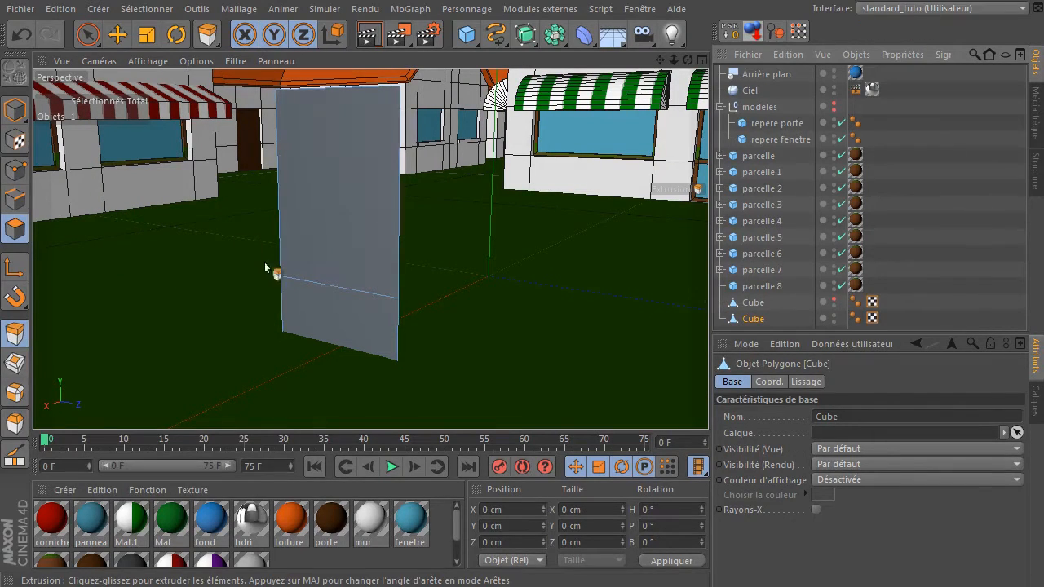
Dissolve the horizontal edge crossing the lower part of the separated door panel
left_click(18, 200)
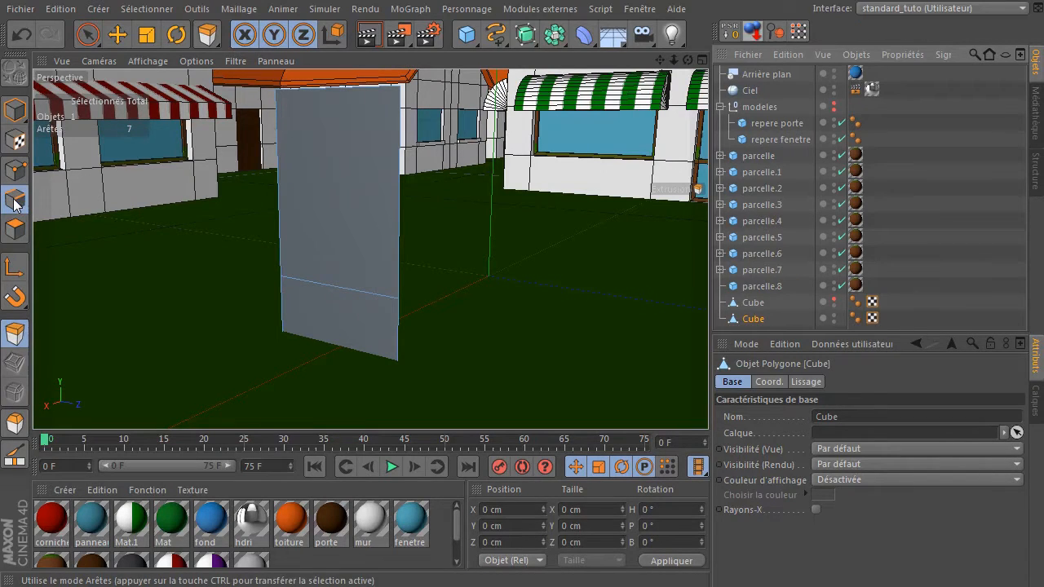
left_click(91, 38)
left_click(352, 293)
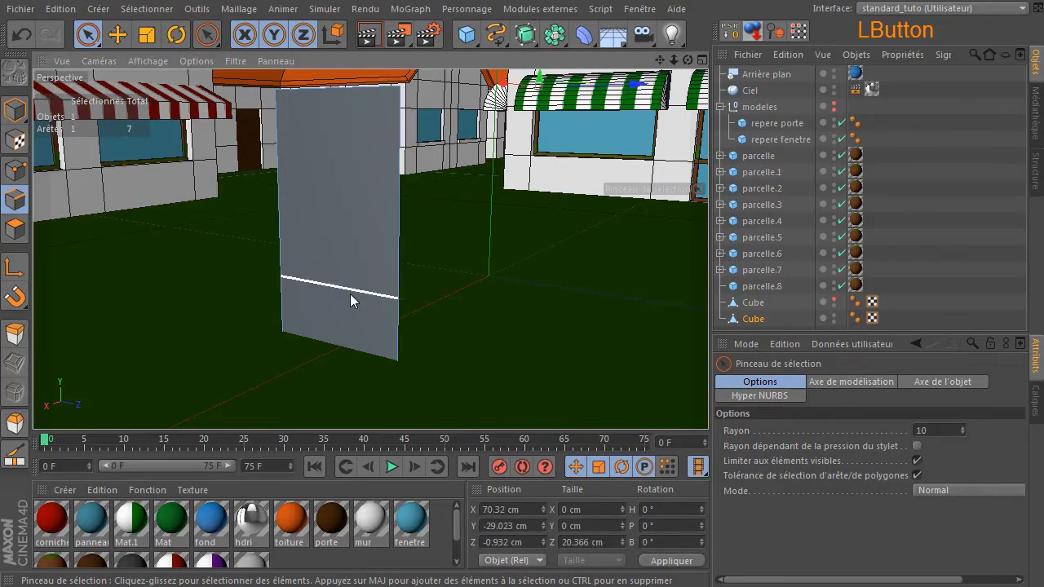
right_click(361, 292)
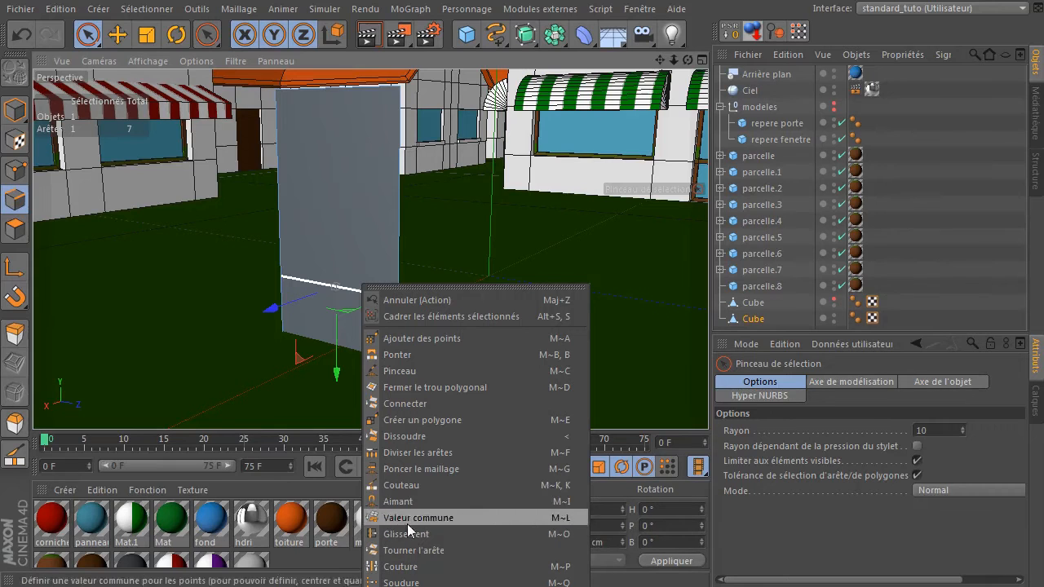
left_click(390, 440)
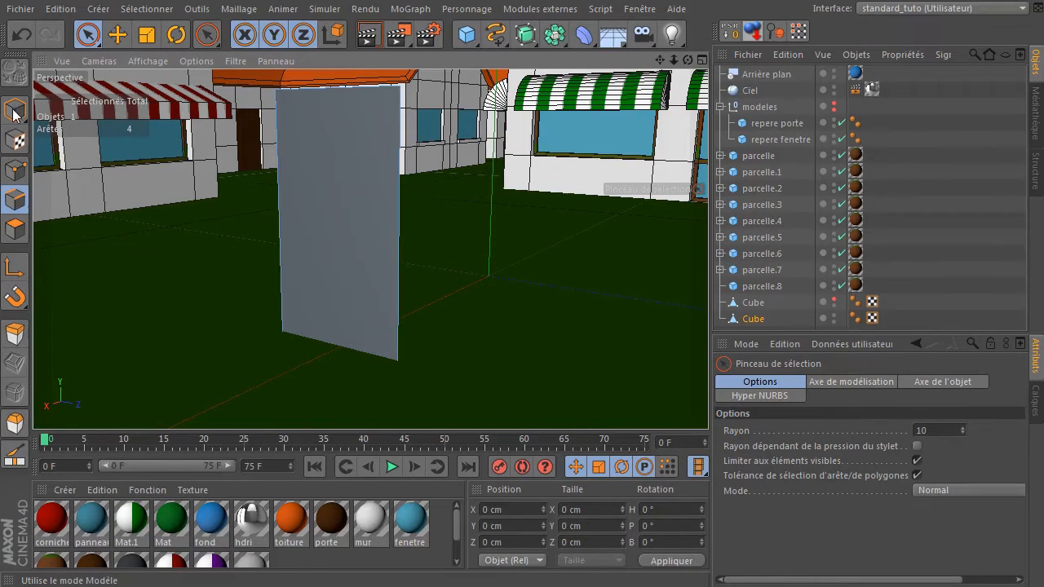
Inset the door panel polygon by 0.8 cm and delete its inner face to leave a door frame, with the building Cube shown again
left_click(16, 229)
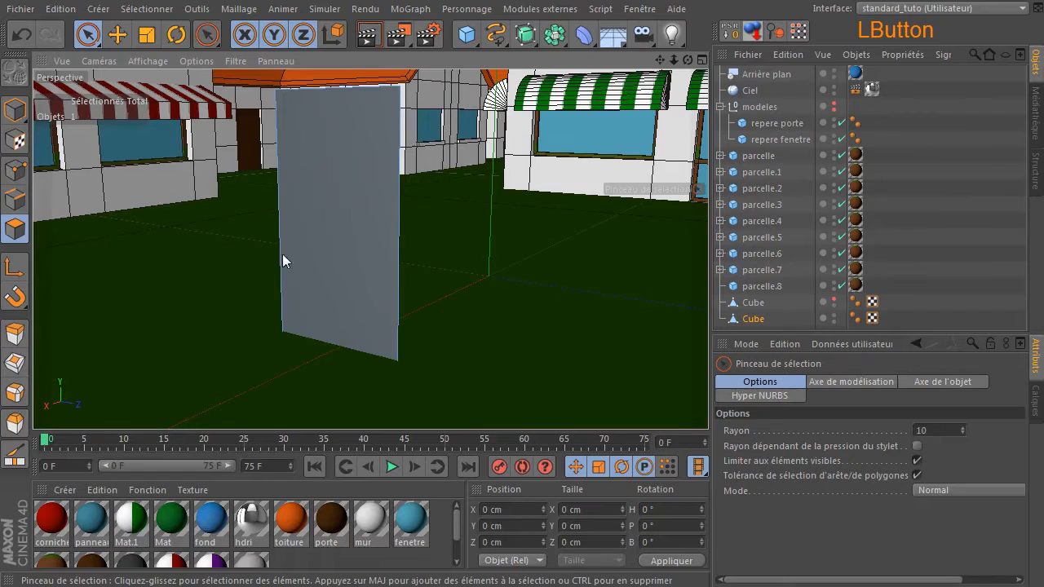
left_click(335, 235)
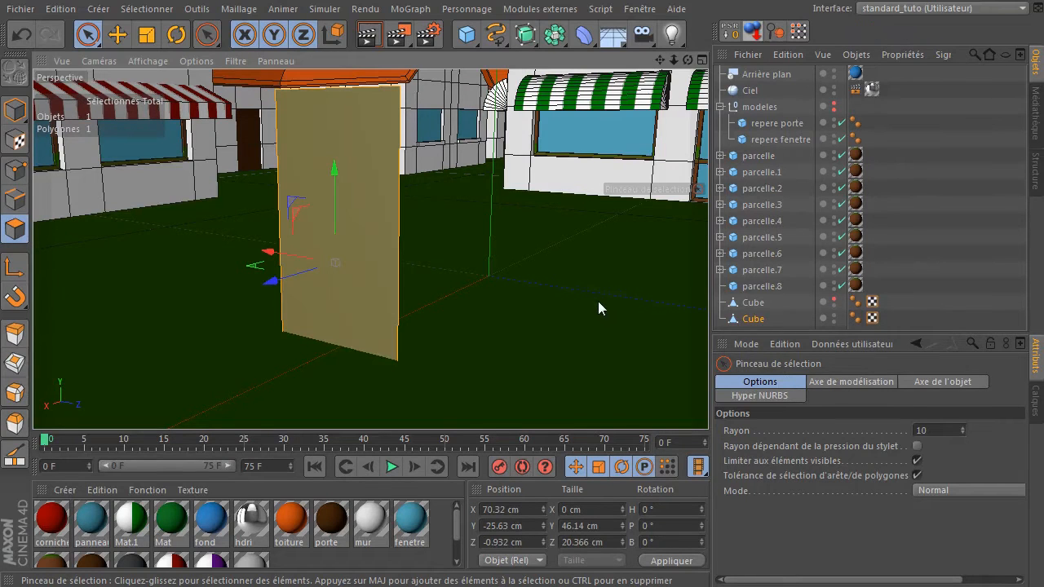
key("i")
left_click_drag(562, 302, 535, 299)
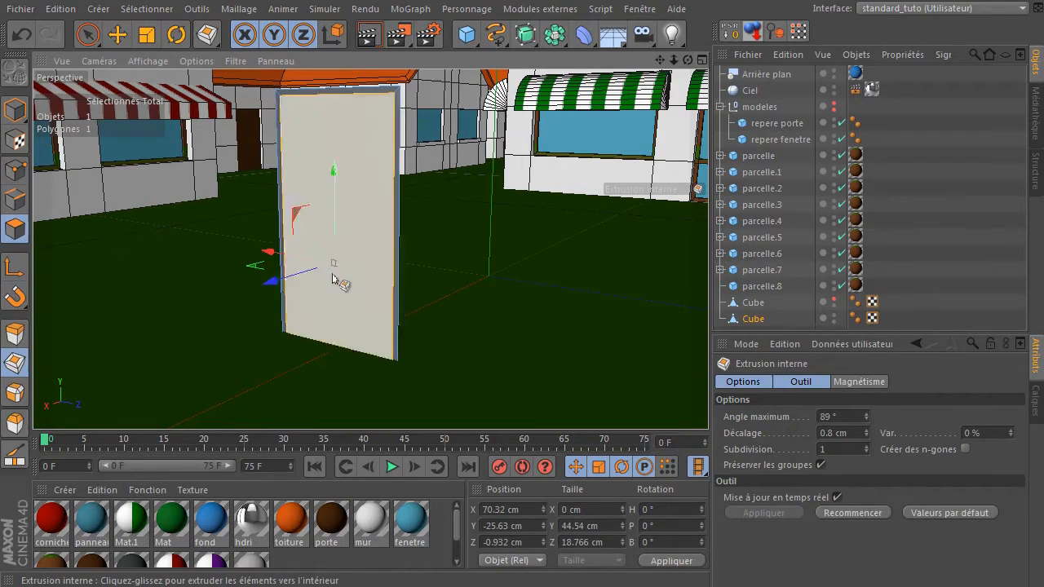
key("Delete")
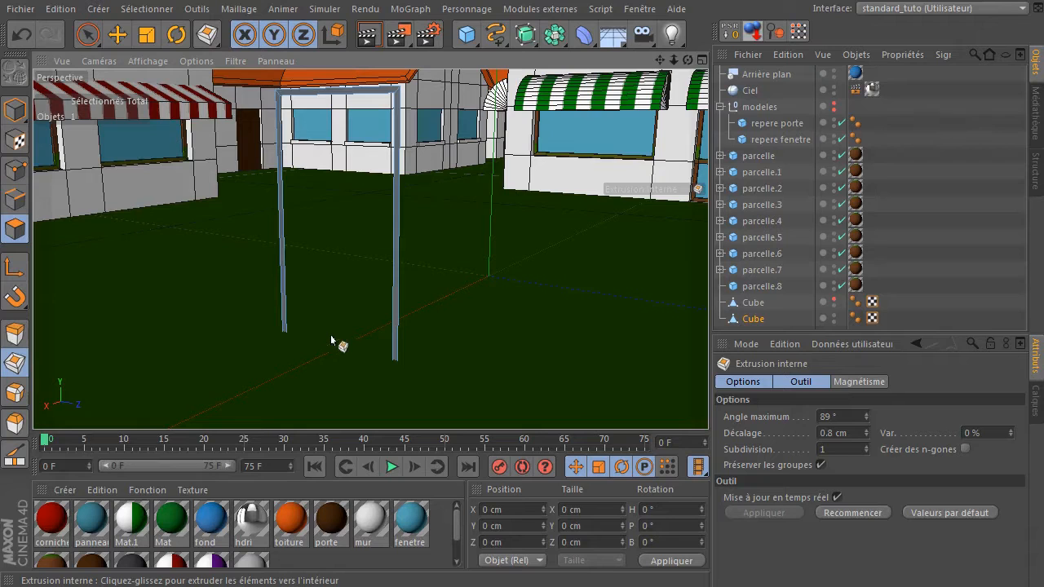
left_click(834, 304)
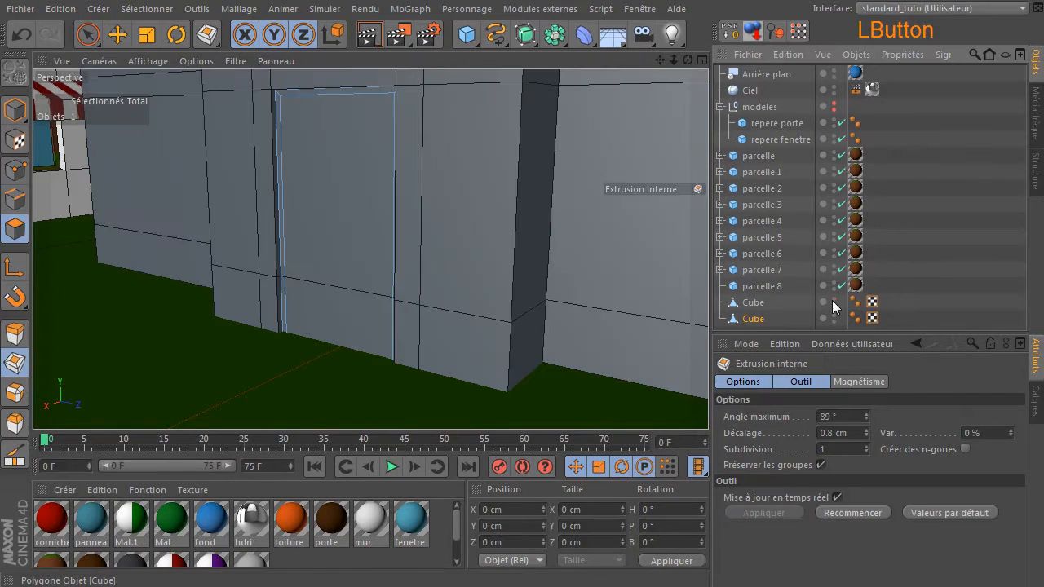
Extrude all four polygons of the separated door frame object by 0.6 cm and clear the selection
left_click(747, 318)
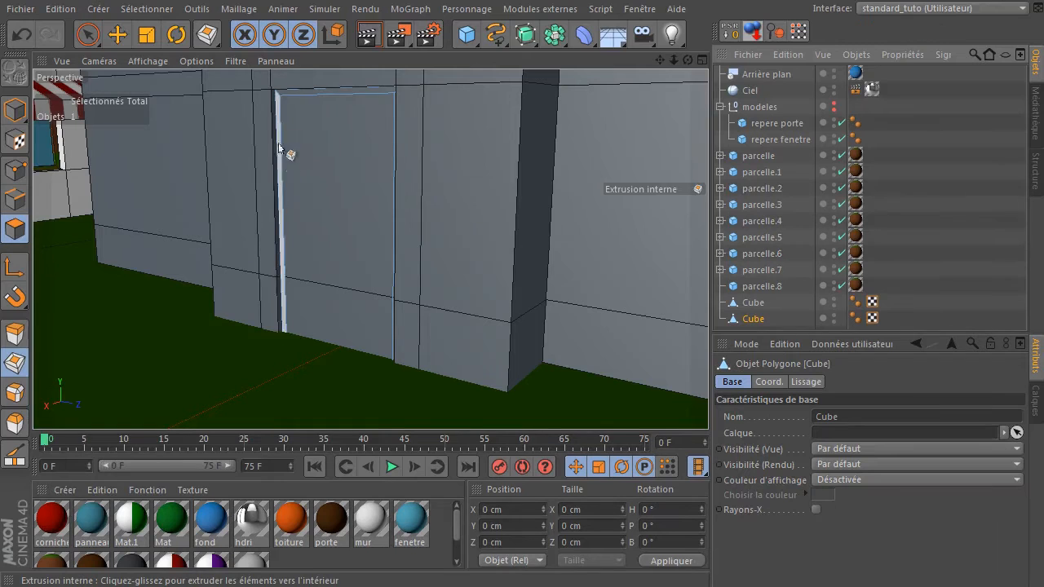
left_click(24, 230)
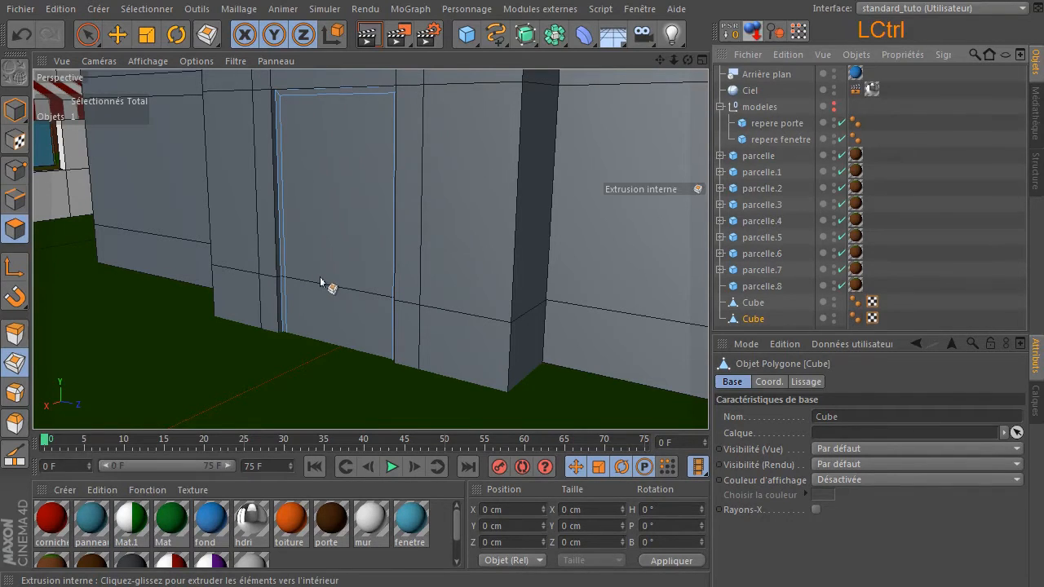
key("ctrl+a")
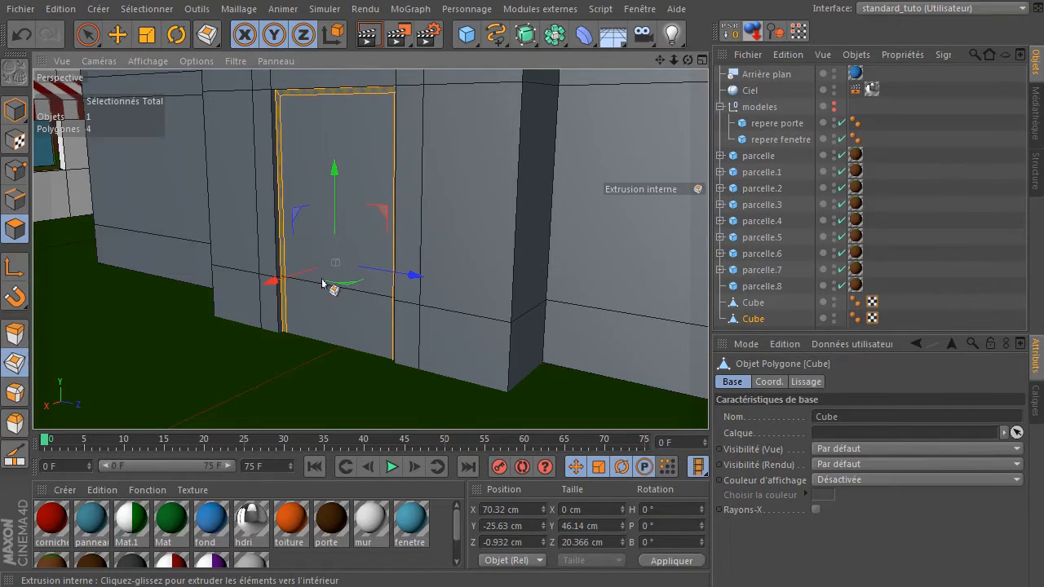
key("d")
scroll(290, 310, "up", 5)
mouse_move(236, 360)
left_mouse_down()
mouse_move(258, 360)
mouse_move(240, 360)
left_mouse_up()
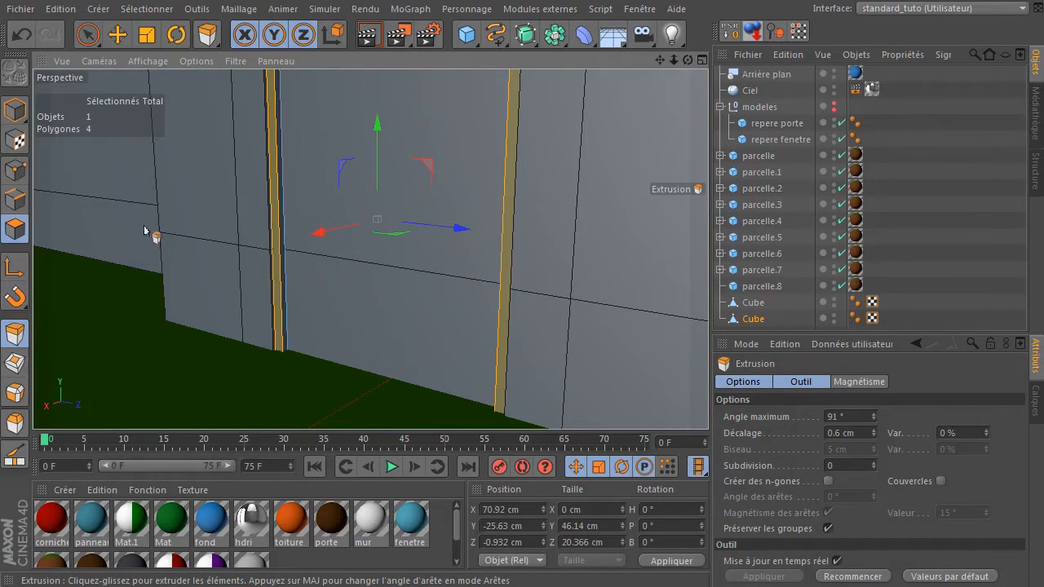
left_click(91, 36)
left_click(147, 349)
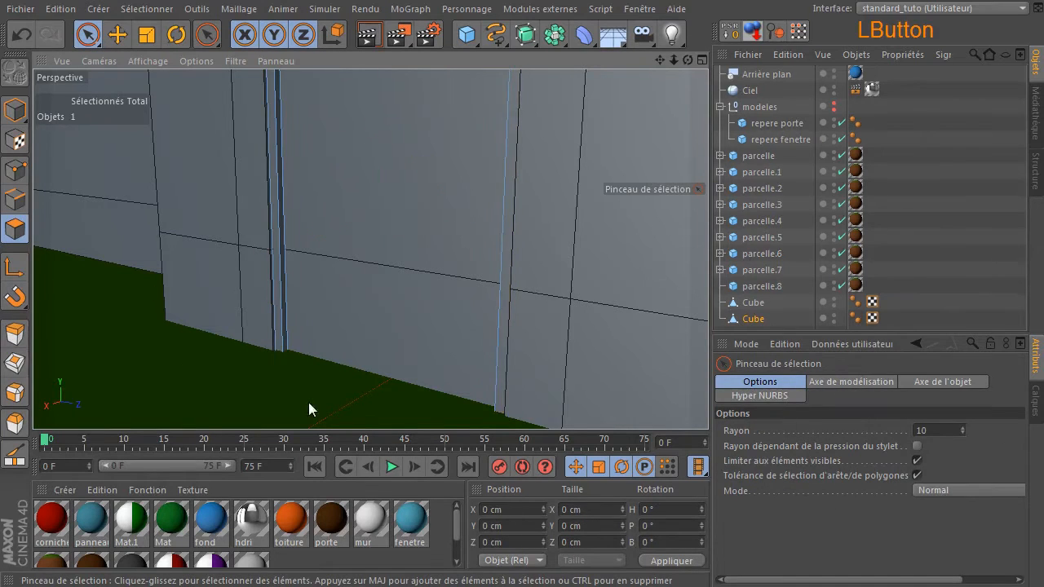
Select the building Cube's two door polygons together with the seven wall polygons around them
scroll(299, 396, "down", 6)
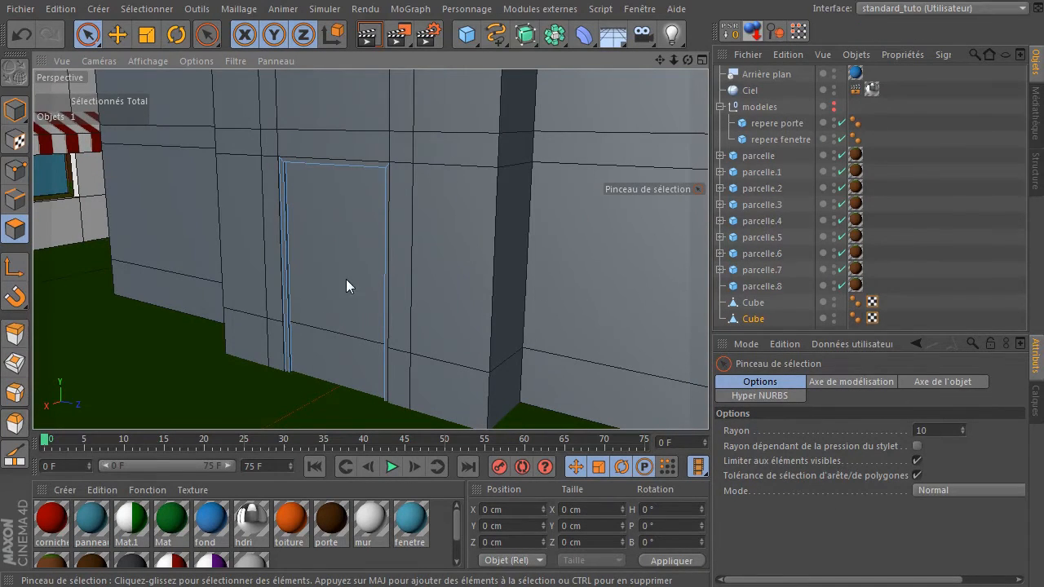
left_click(752, 305)
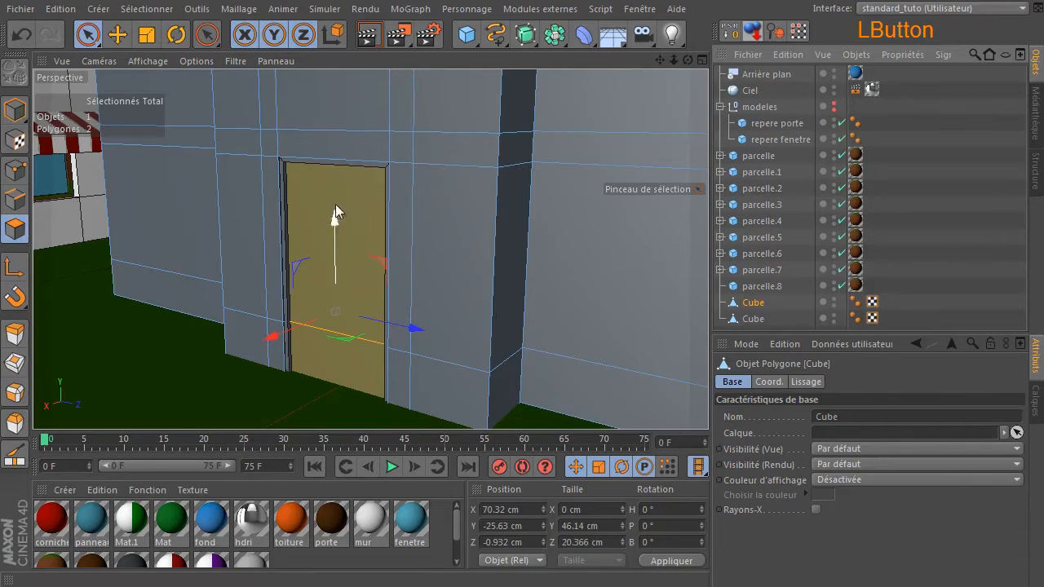
left_click(368, 366, "shift")
scroll(396, 369, "up", 2)
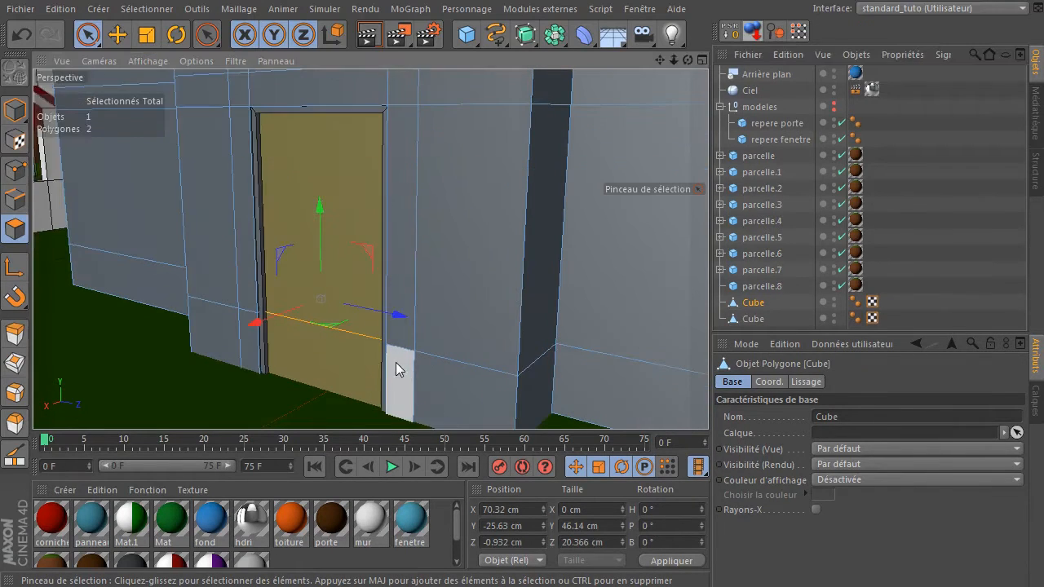
left_click(398, 373, "shift")
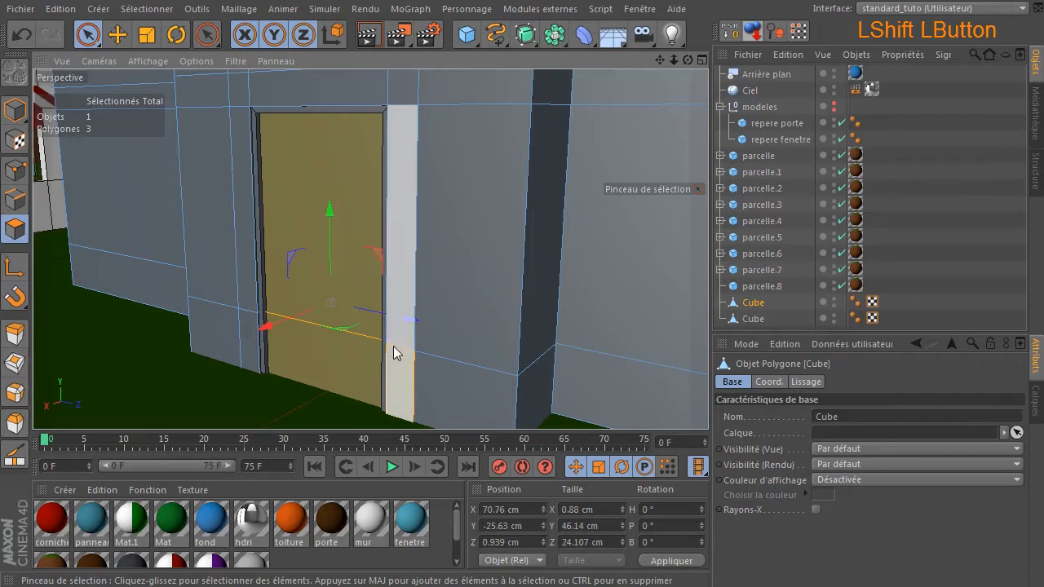
left_click(406, 174, "shift")
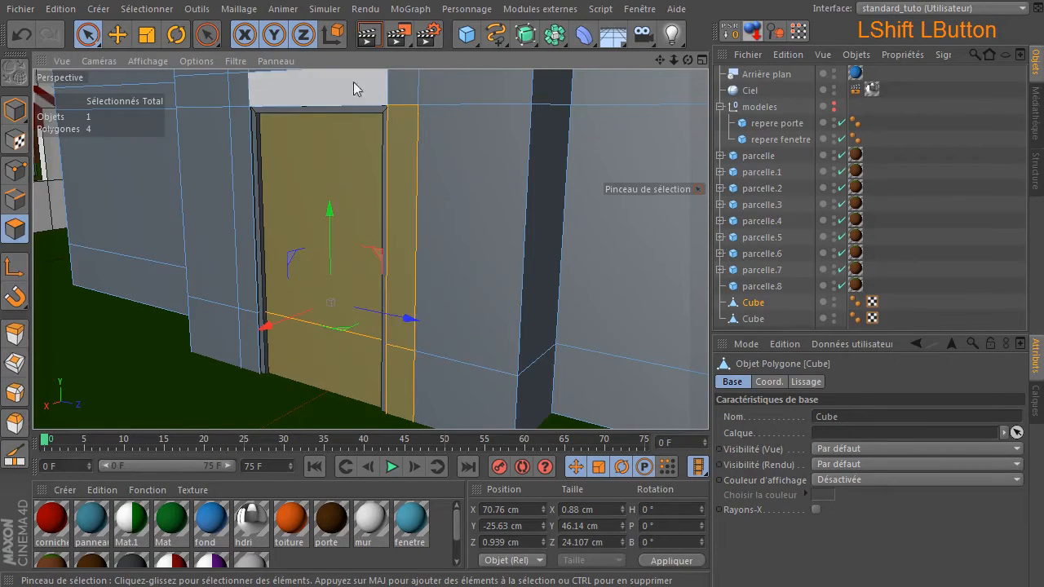
left_click(241, 131, "shift")
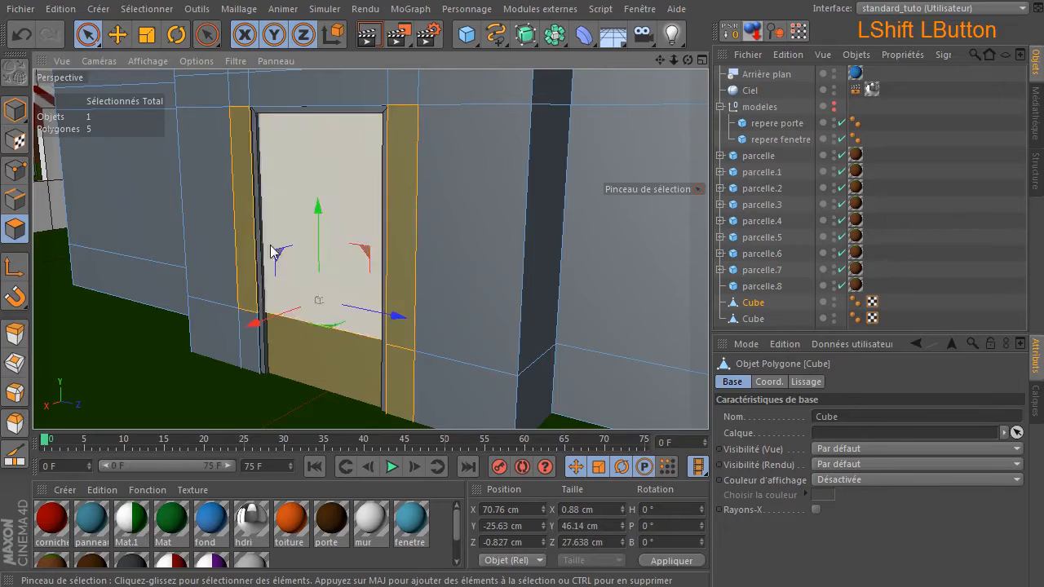
left_click(249, 336, "shift")
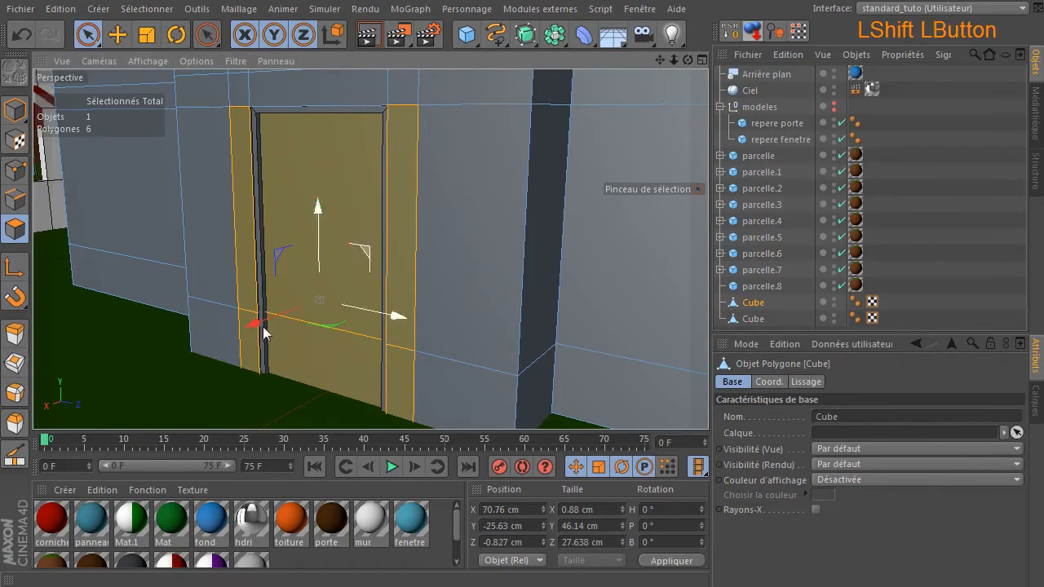
mouse_move(247, 94)
left_mouse_down("shift")
mouse_move(397, 93)
mouse_move(377, 94)
left_mouse_up("shift")
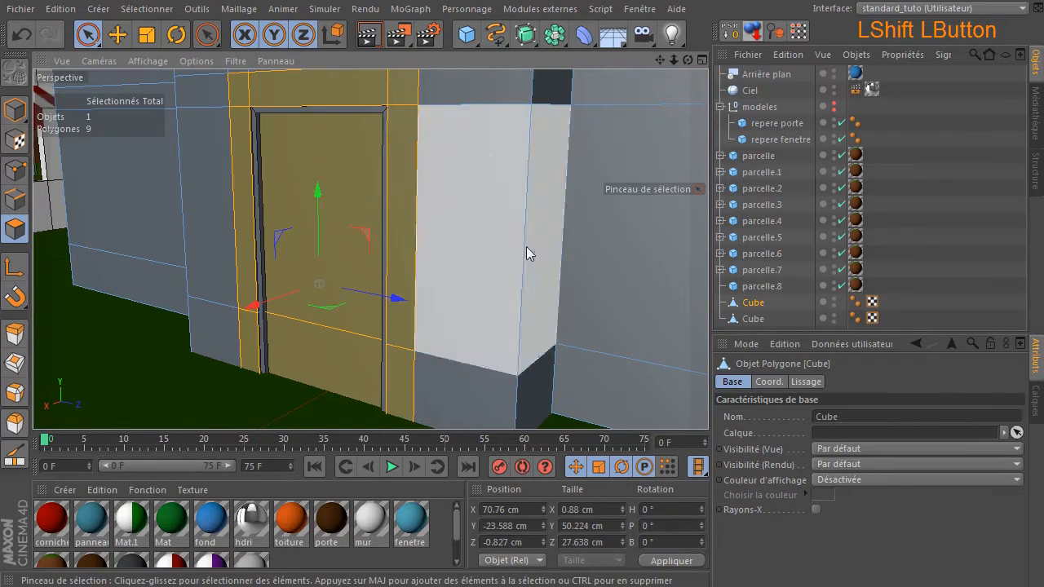
Try the fenetre material on the selected door and surrounding wall polygons, and undo its application
left_click_drag(412, 530, 357, 160)
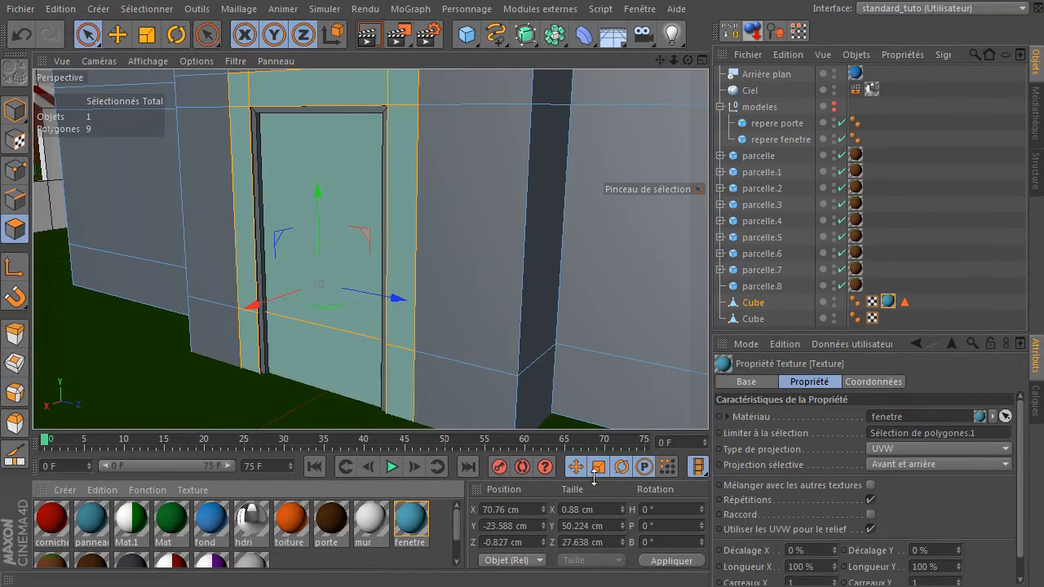
left_click(122, 359)
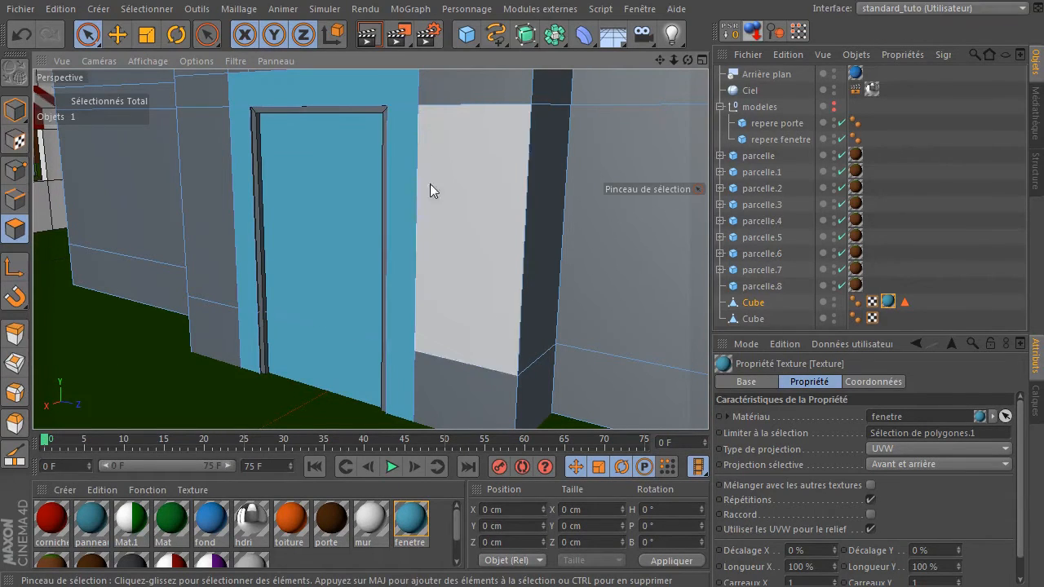
left_click_drag(687, 63, 543, 98)
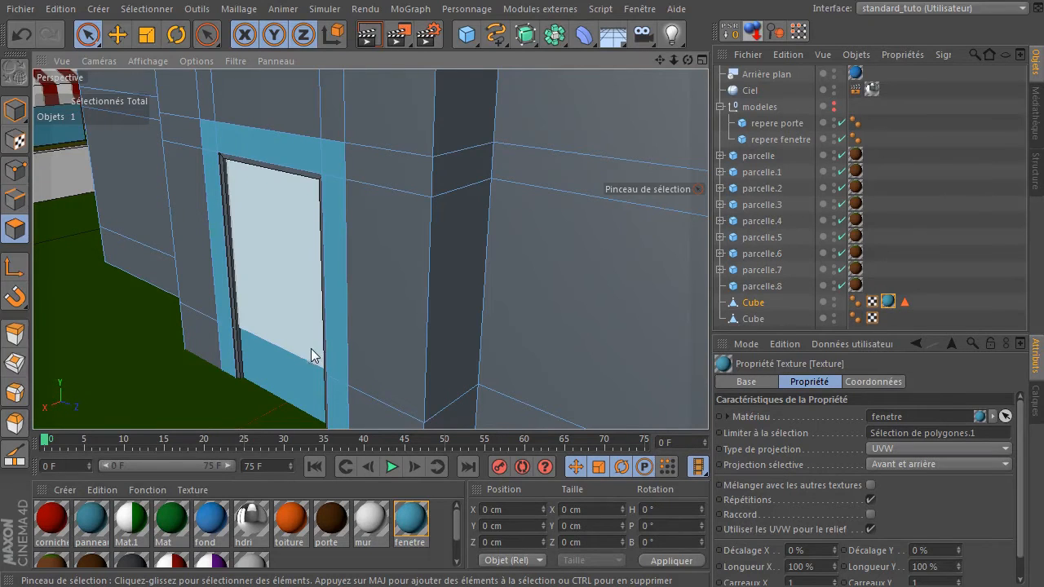
left_click(14, 36)
left_click(14, 36)
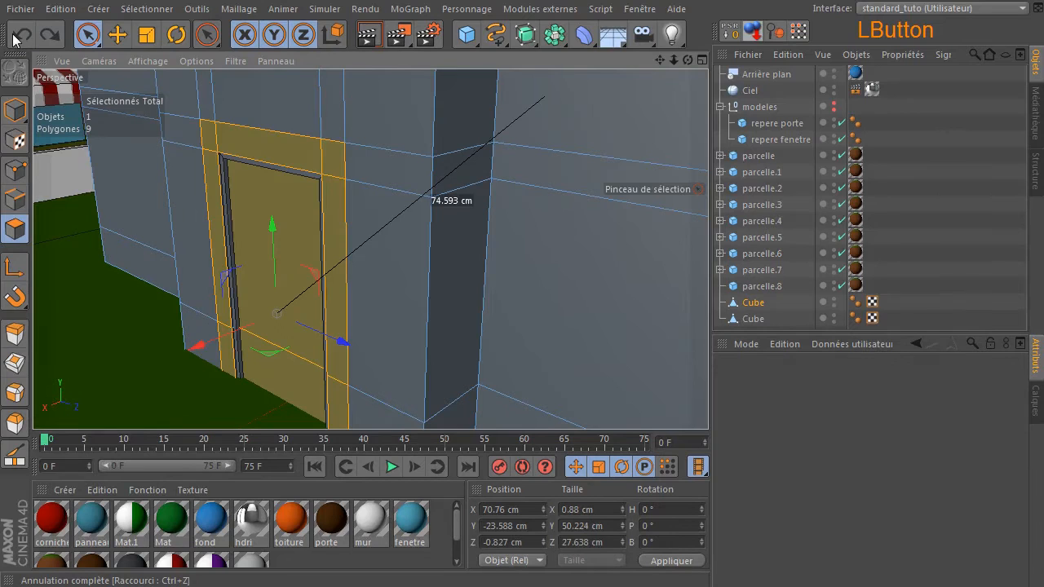
Select only the two door polygons on the building Cube and apply the fenetre material to them
left_click(125, 381)
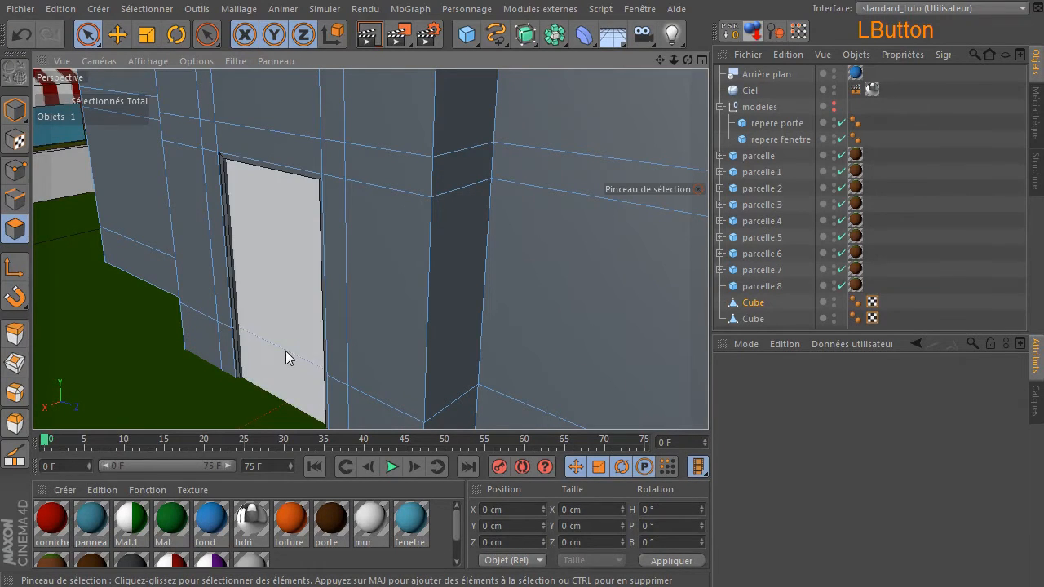
left_click(313, 387)
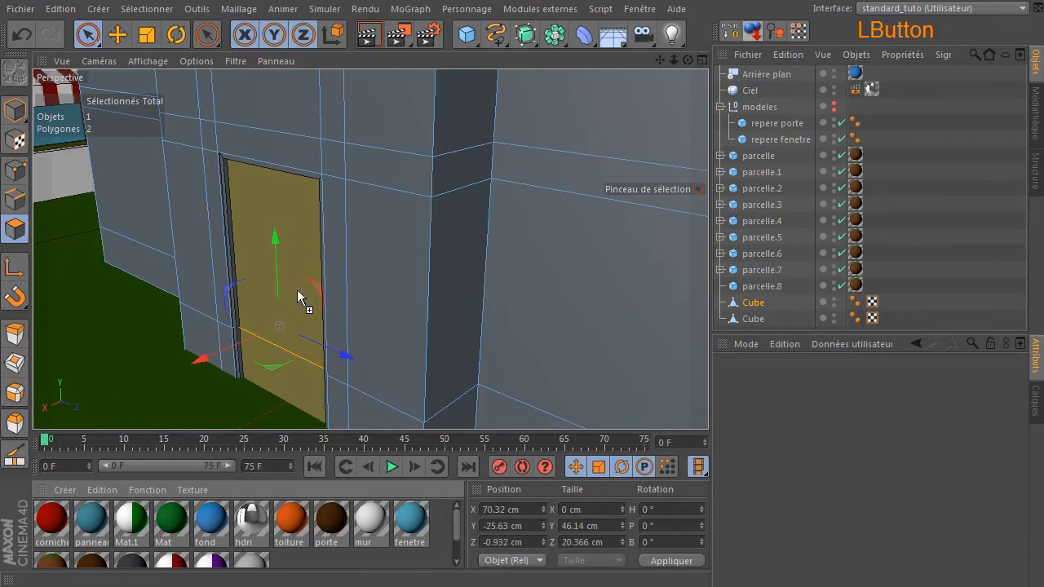
left_click_drag(410, 518, 273, 277)
left_click(107, 404)
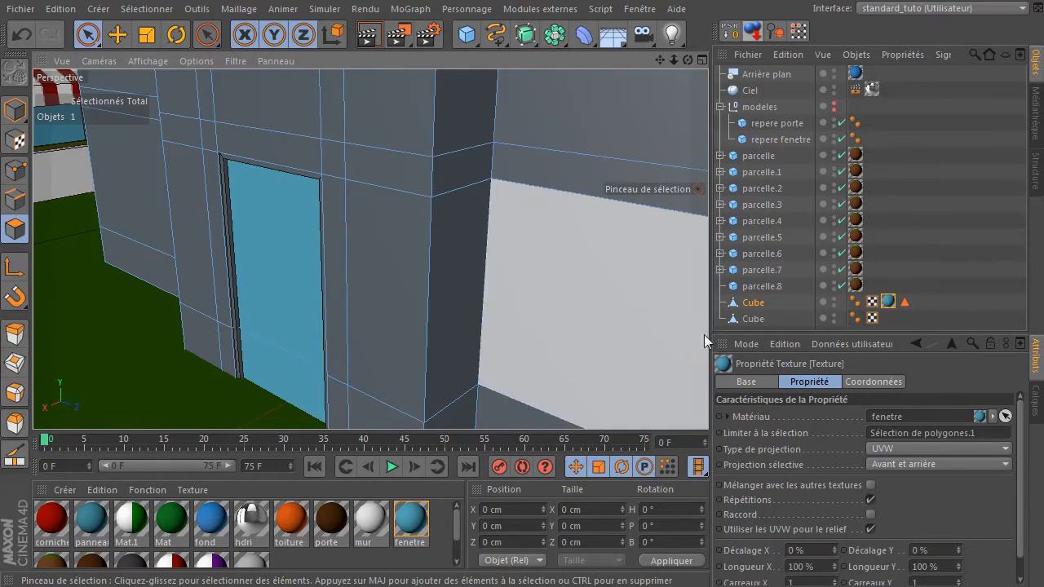
Rename the door frame object as plastique and apply the plastique material to it
double_click(754, 319)
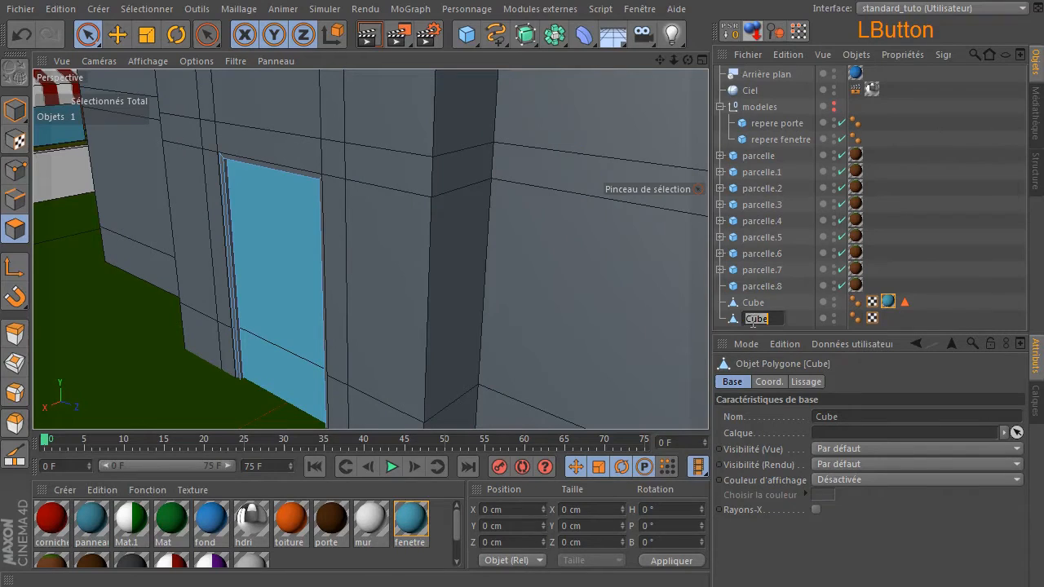
type("pla")
type("stique")
key("Return")
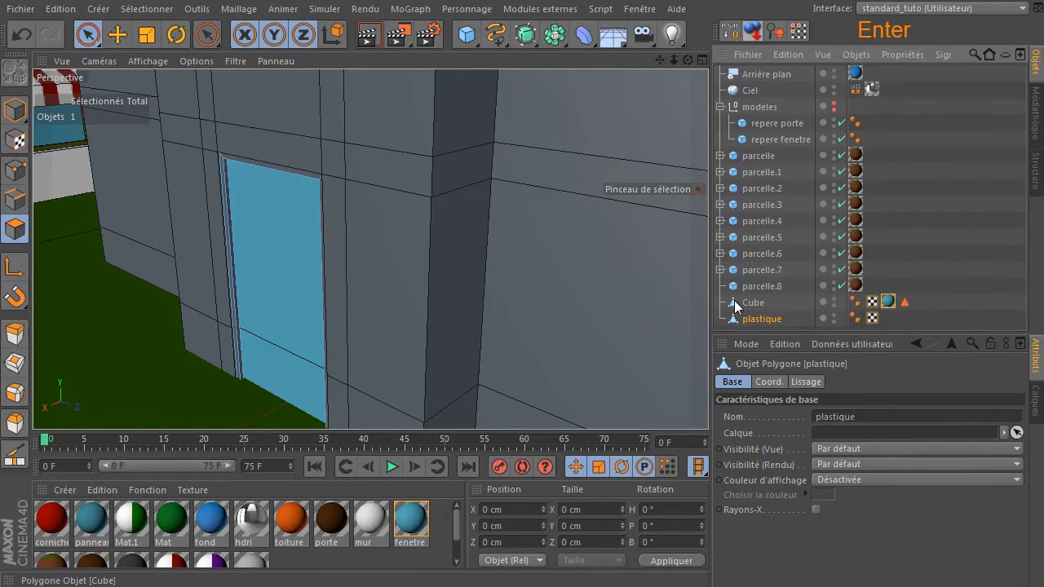
scroll(151, 561, "down", 1)
left_click(143, 555)
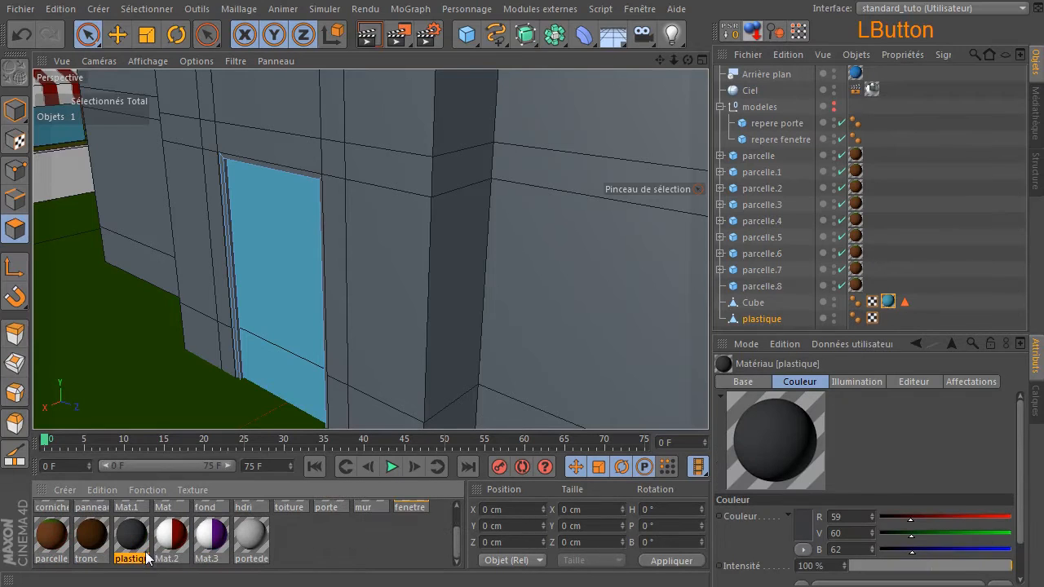
left_click_drag(133, 536, 748, 319)
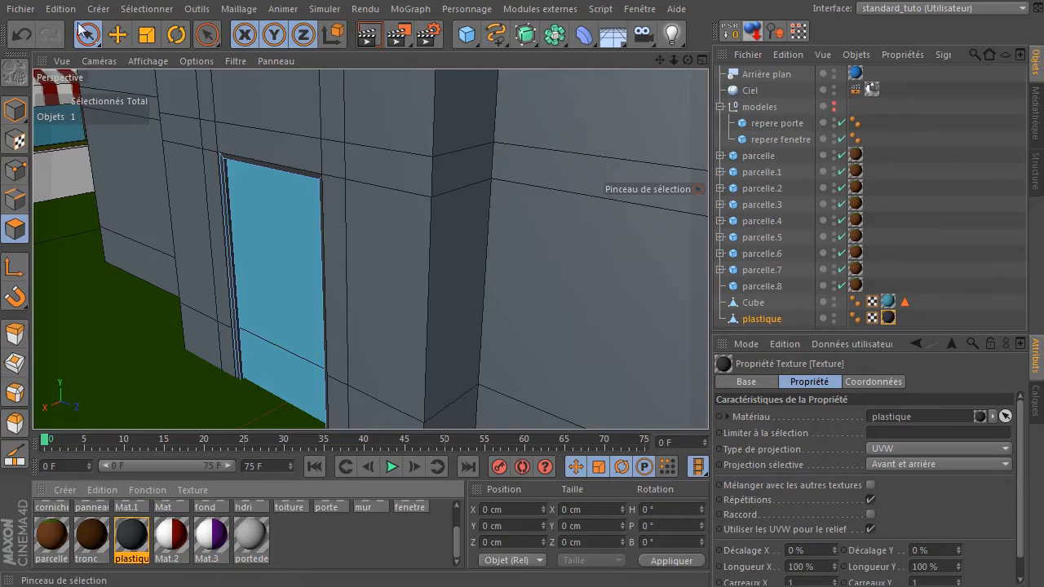
left_click(77, 319)
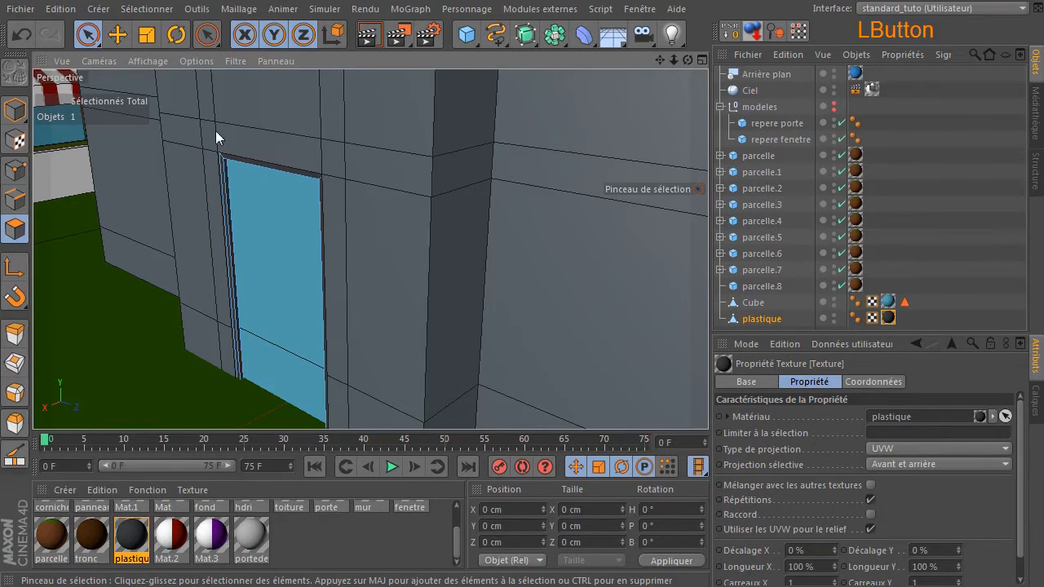
Try a test render of the door and its frame in the viewport
left_click(368, 36)
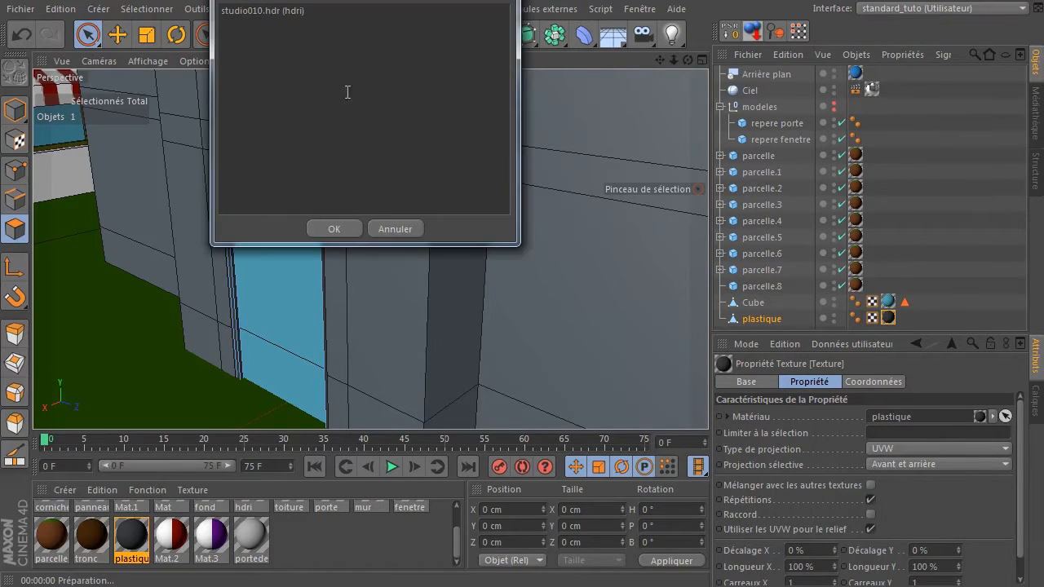
left_click(397, 232)
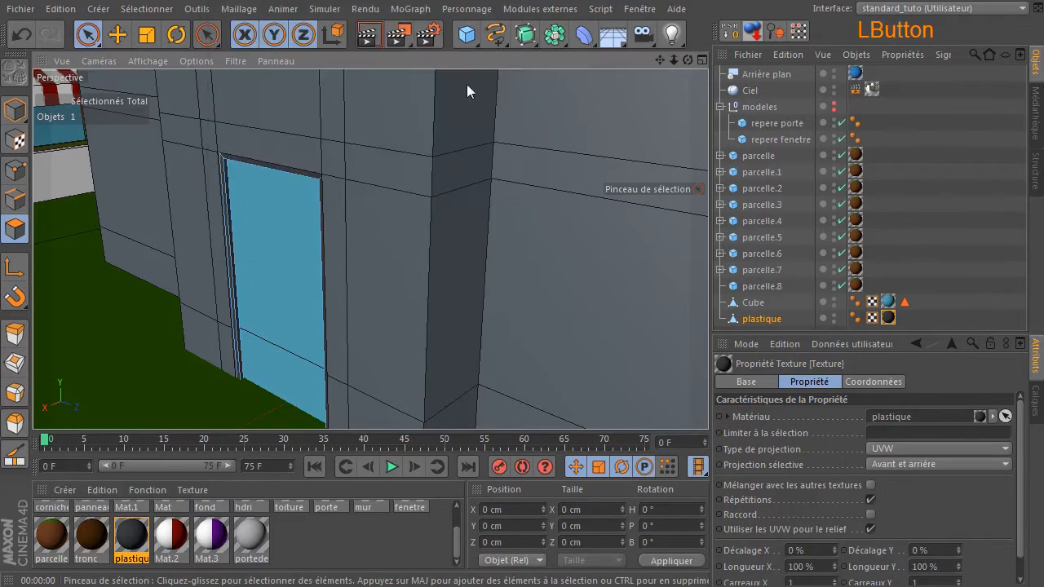
left_click(366, 35)
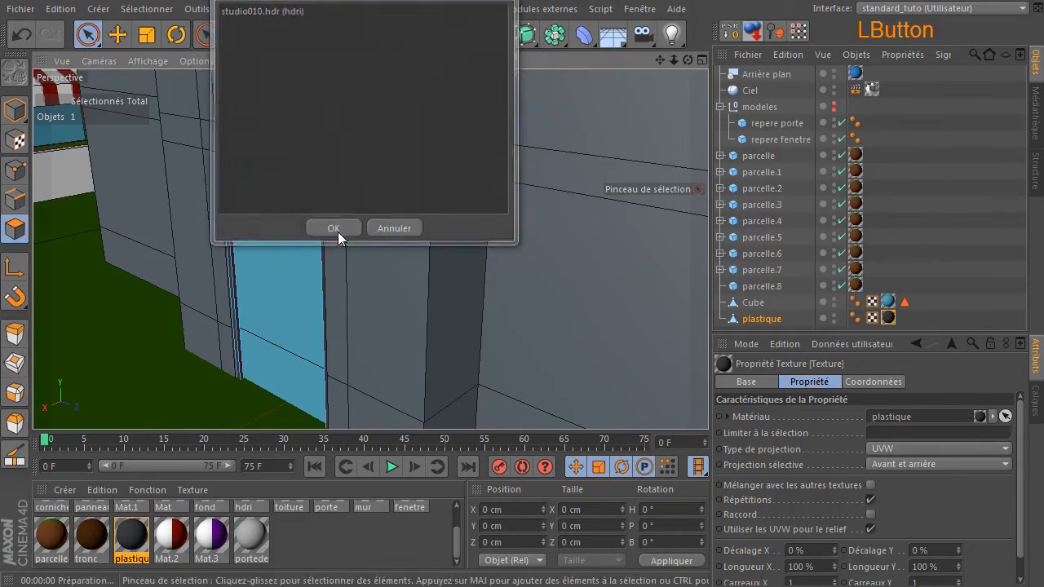
left_click(334, 229)
left_click(473, 269)
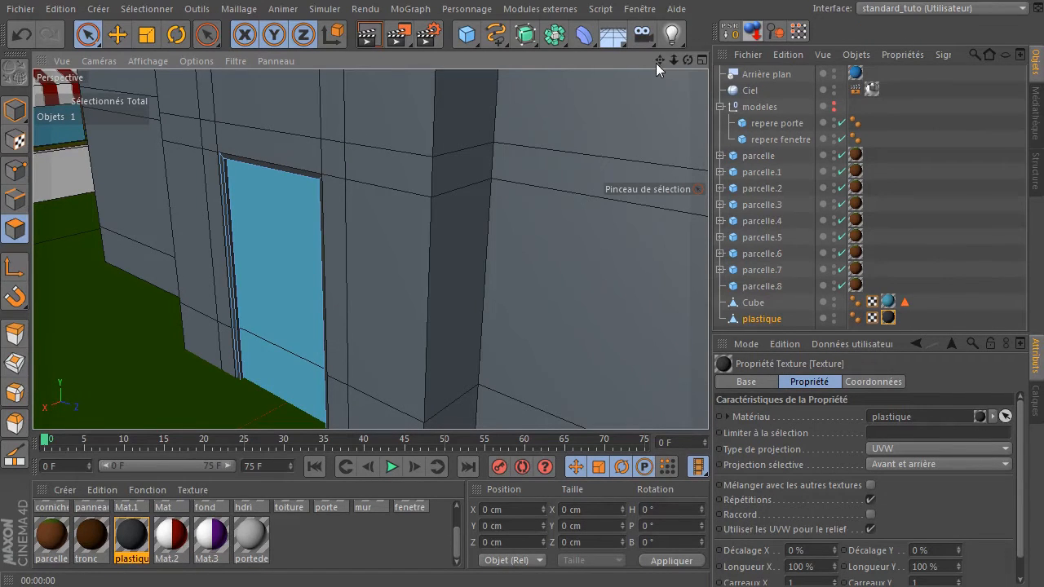
Render the door view with the Ciel object hidden and Illumination globale turned off in the render settings
left_click_drag(662, 60, 743, 72)
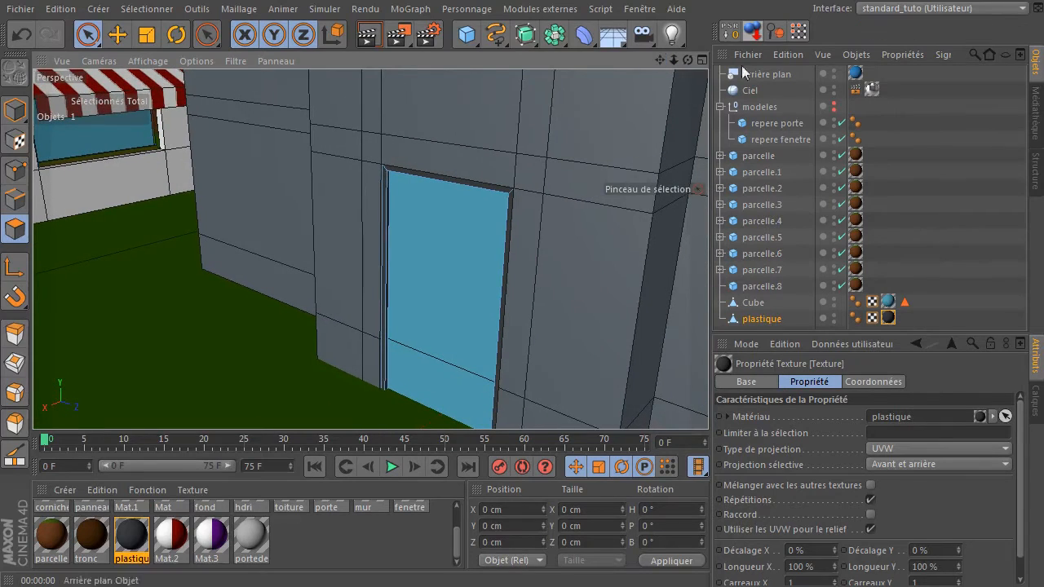
left_click(835, 88)
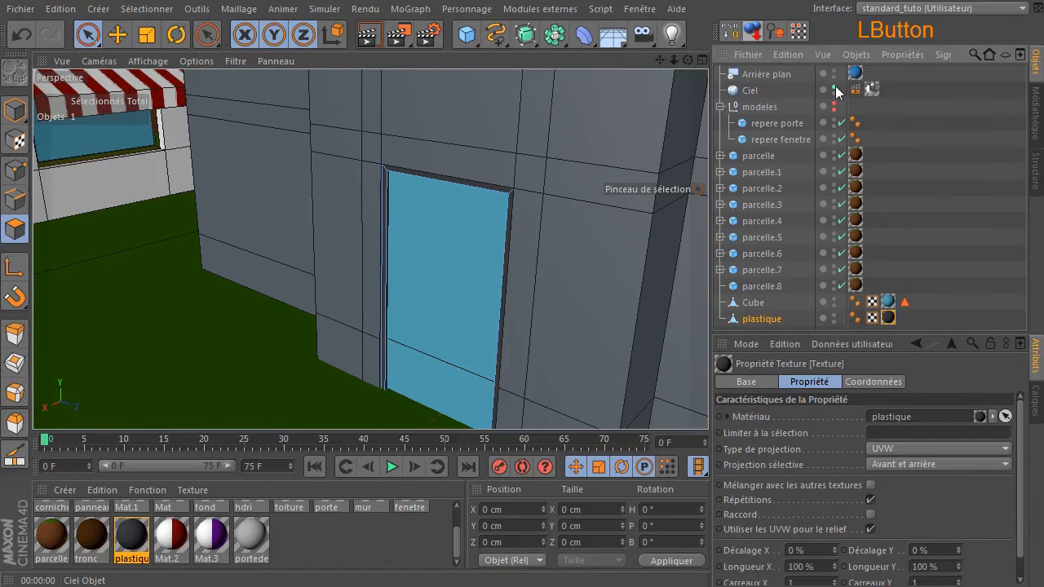
left_click(429, 34)
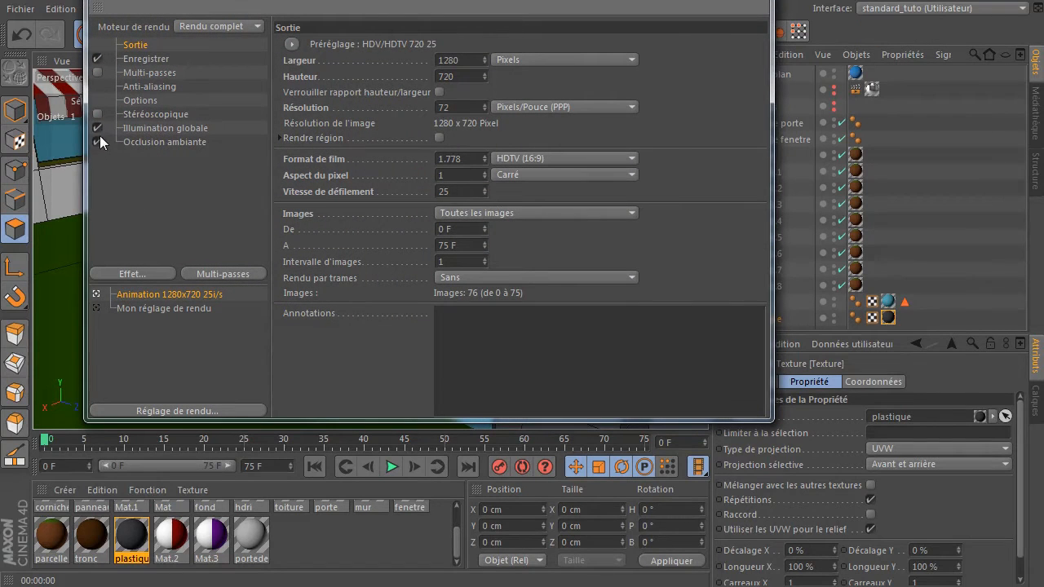
left_click(99, 128)
left_click(746, 7)
left_click(370, 36)
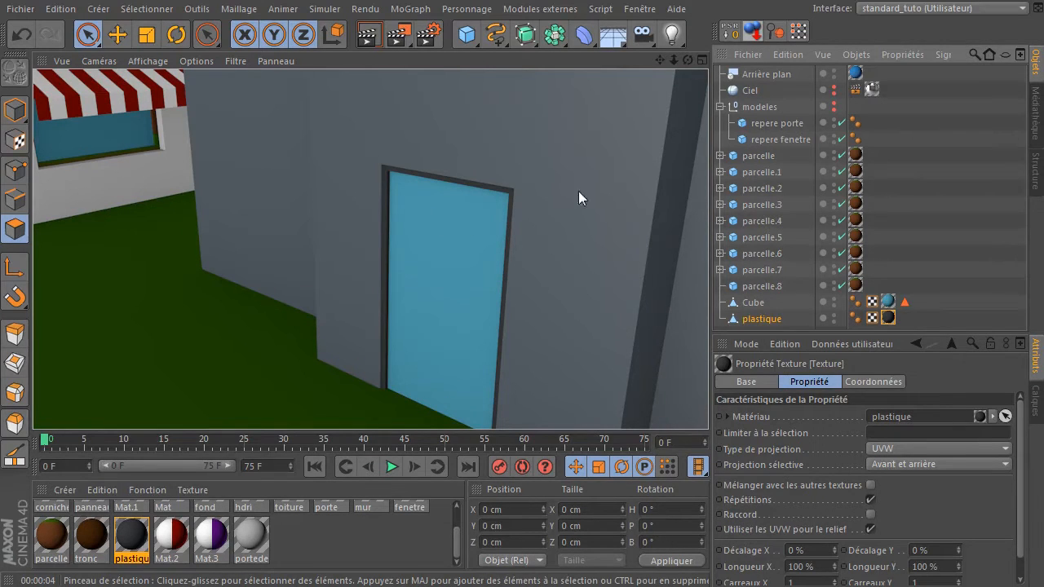
Set the Knife to Plan mode on the Y-Z plane for cutting the building Cube's side wall
left_click_drag(675, 63, 612, 72)
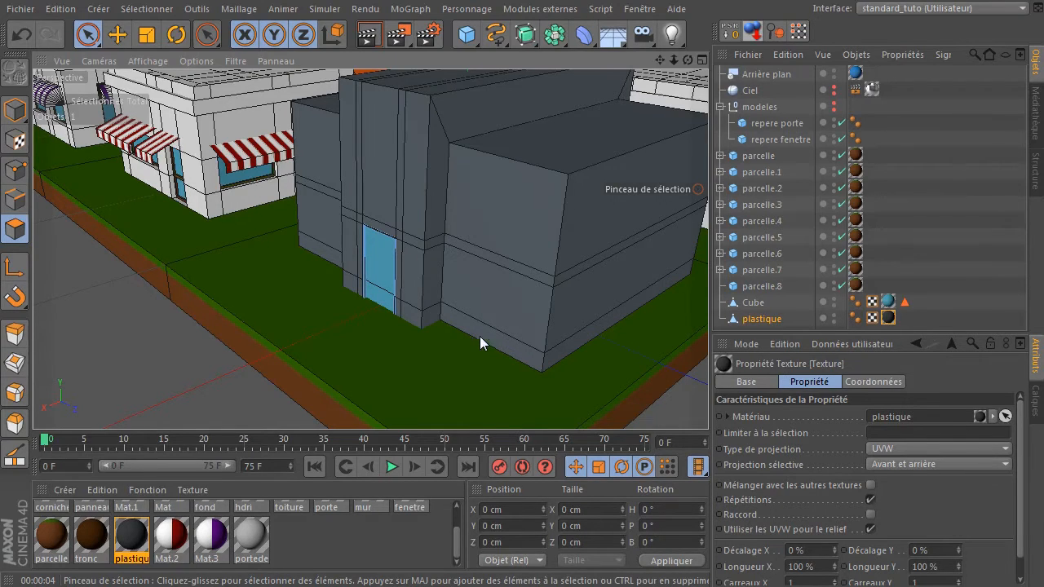
left_click_drag(658, 65, 370, 247)
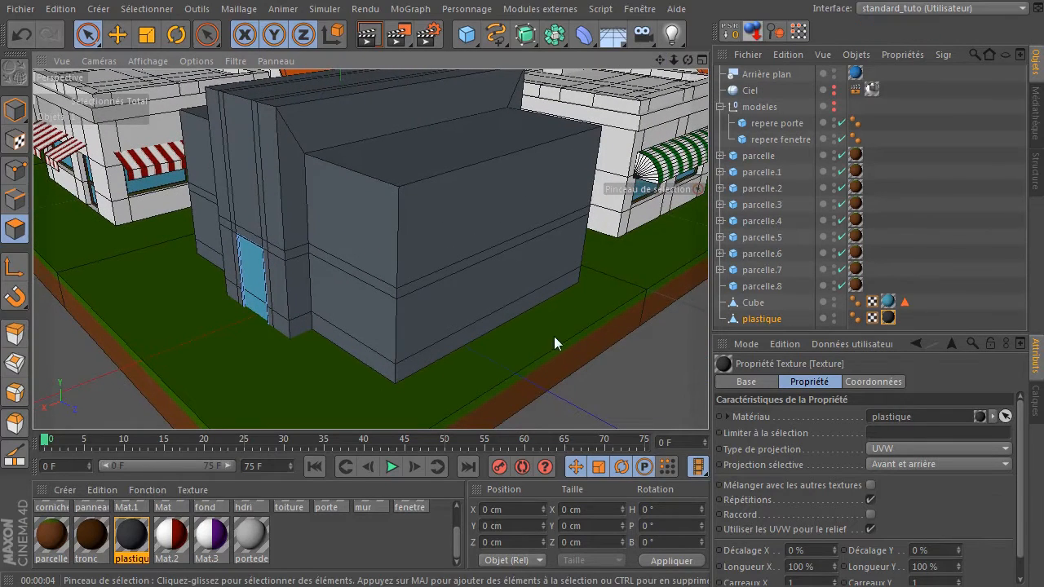
left_click(753, 303)
left_click(26, 229)
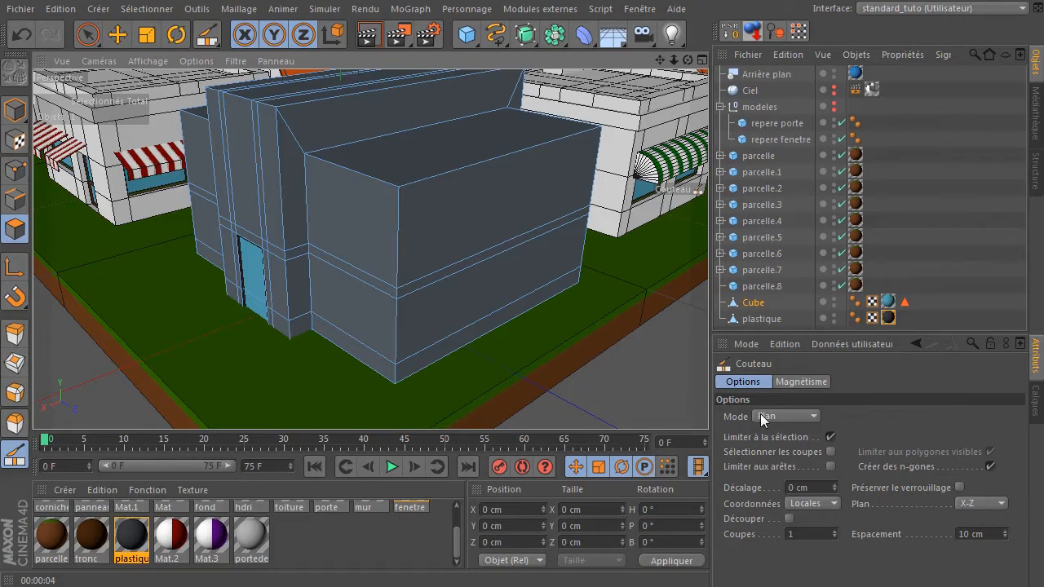
left_click(981, 506)
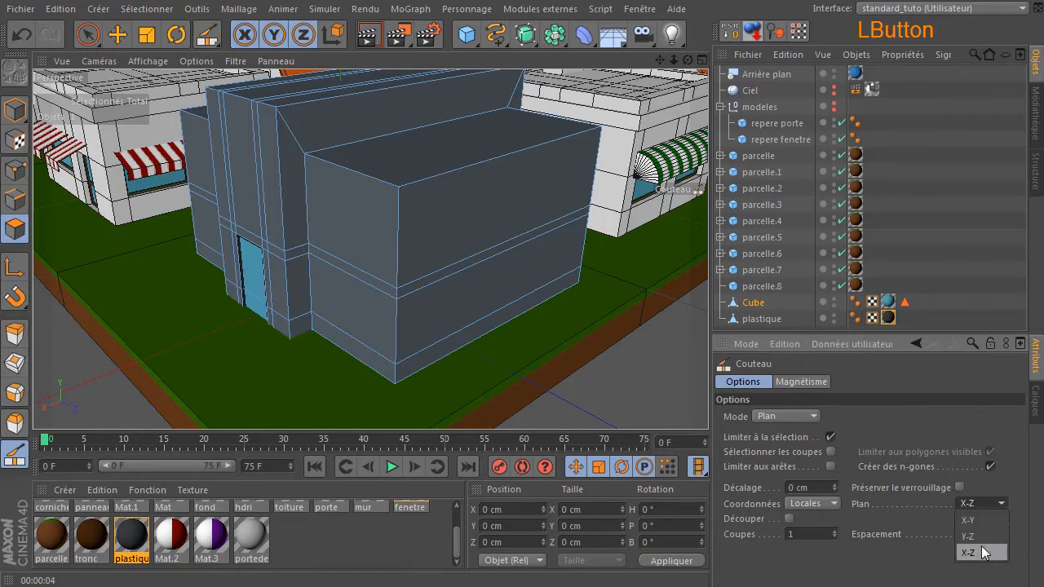
left_click(979, 537)
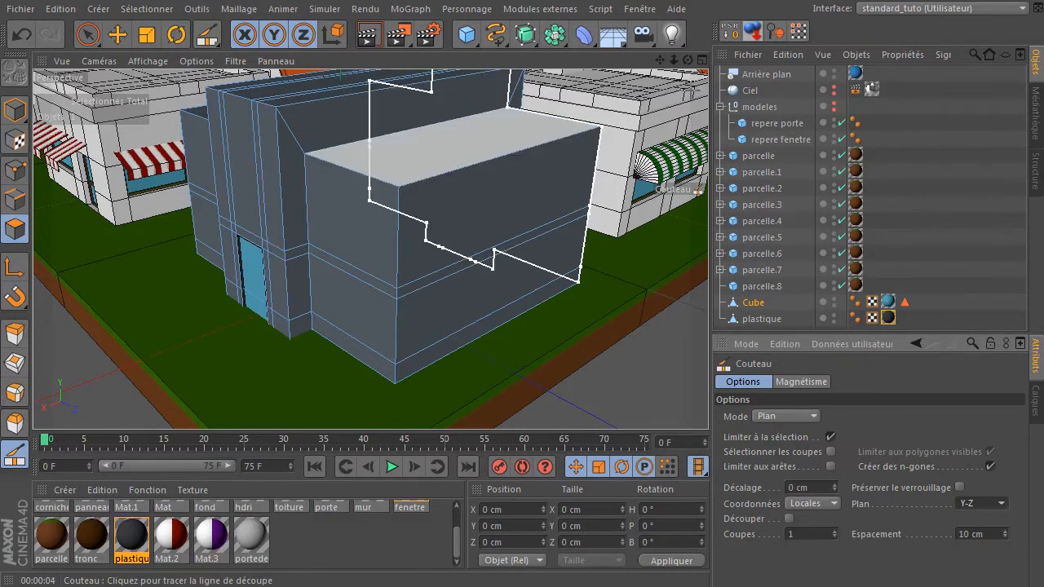
left_click_drag(689, 67, 535, 205)
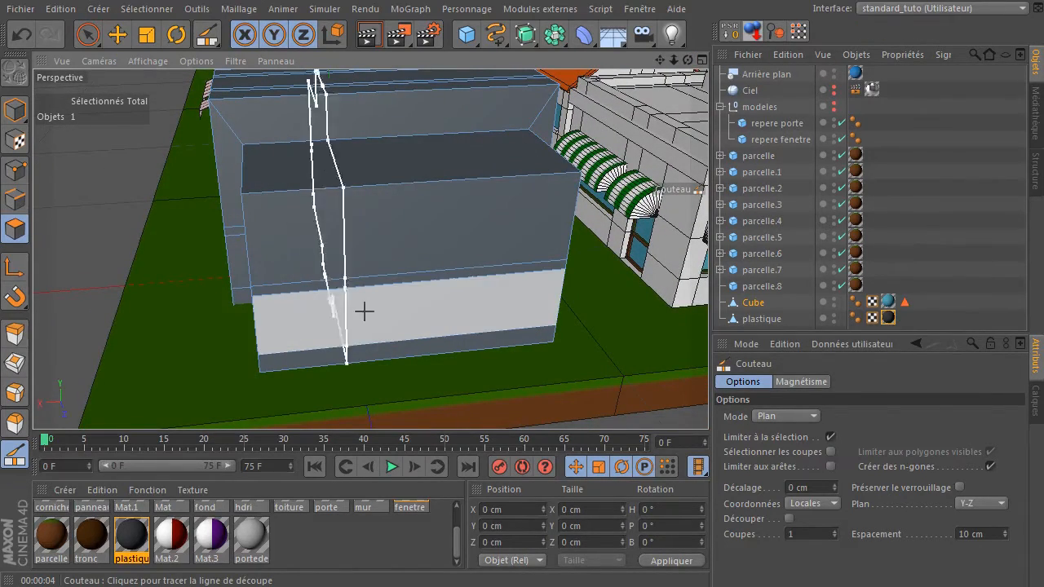